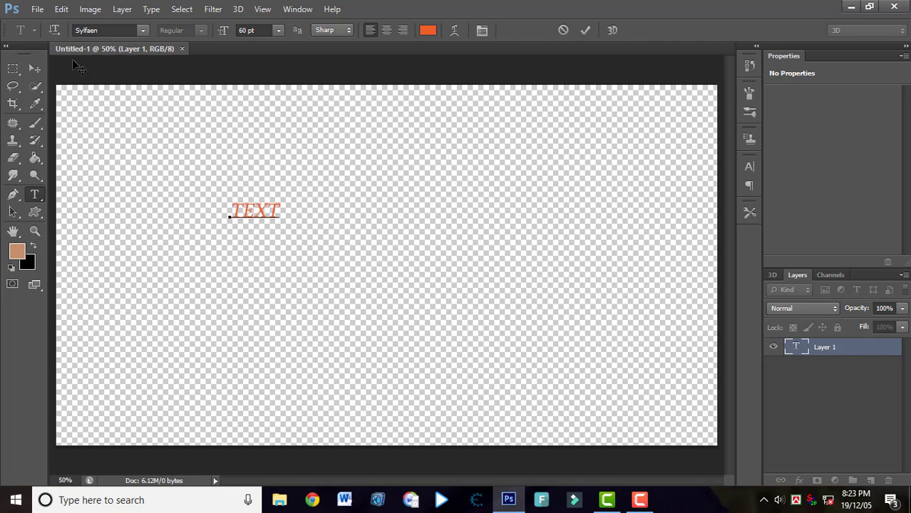
# Select the word TEXT and stretch it across most of the canvas, enlarging it to about 740.72 pt
pyautogui.moveTo(281, 213); pyautogui.dragTo(203, 209)
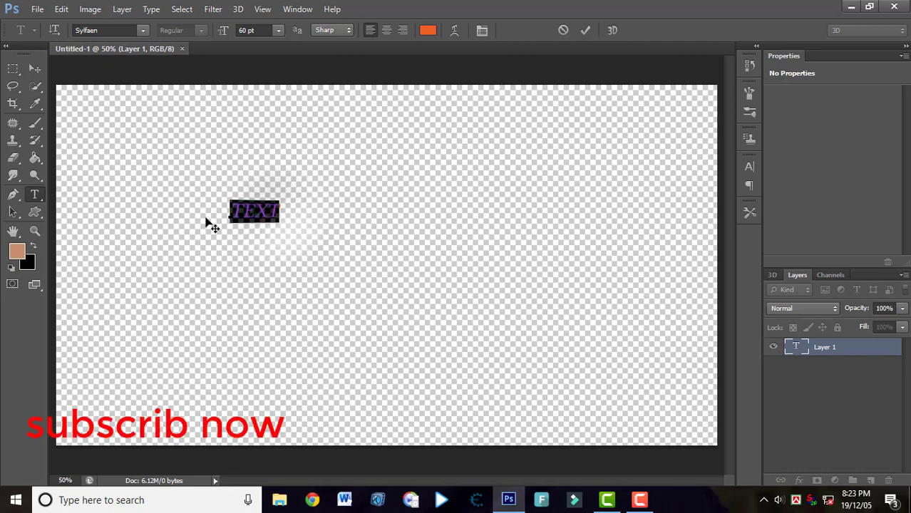
pyautogui.moveTo(282, 201); pyautogui.dragTo(554, 124)
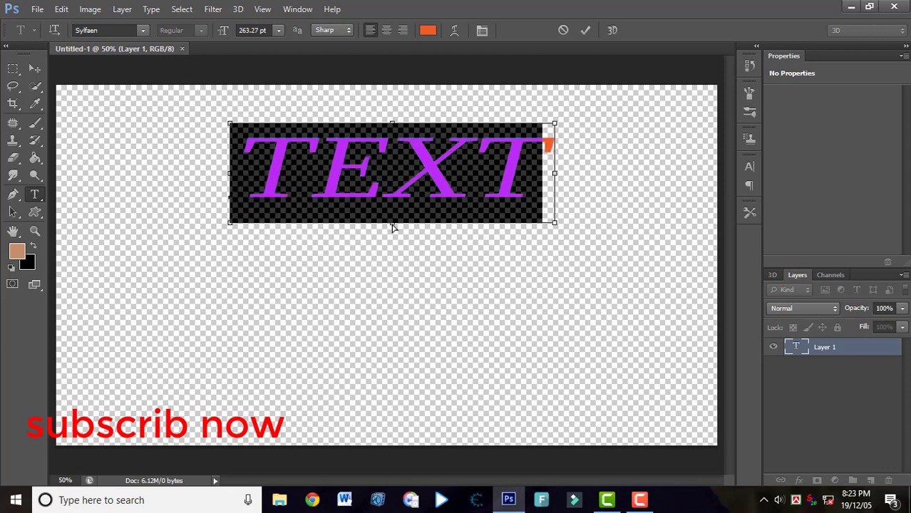
pyautogui.moveTo(392, 227); pyautogui.dragTo(389, 322)
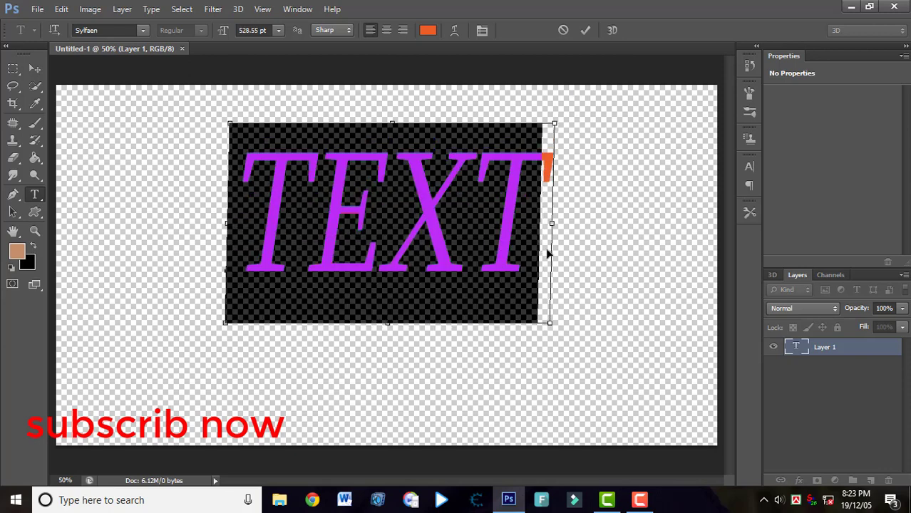
pyautogui.moveTo(560, 126); pyautogui.dragTo(640, 109)
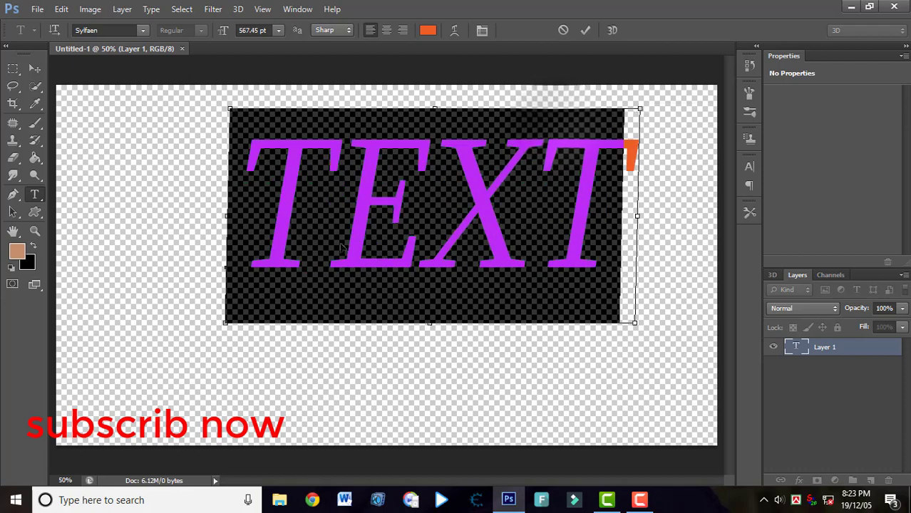
pyautogui.moveTo(221, 323); pyautogui.dragTo(112, 387)
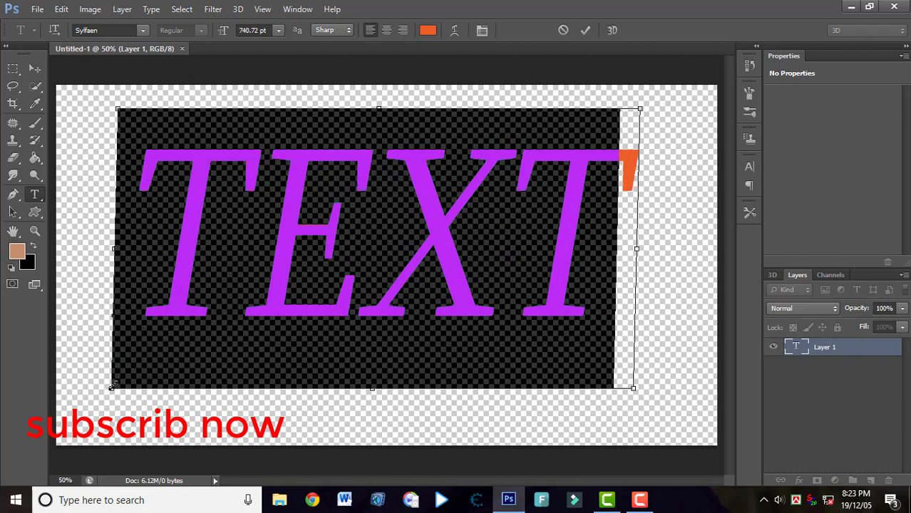
# Change the selected text's font to Trajan Pro
pyautogui.click(143, 30)
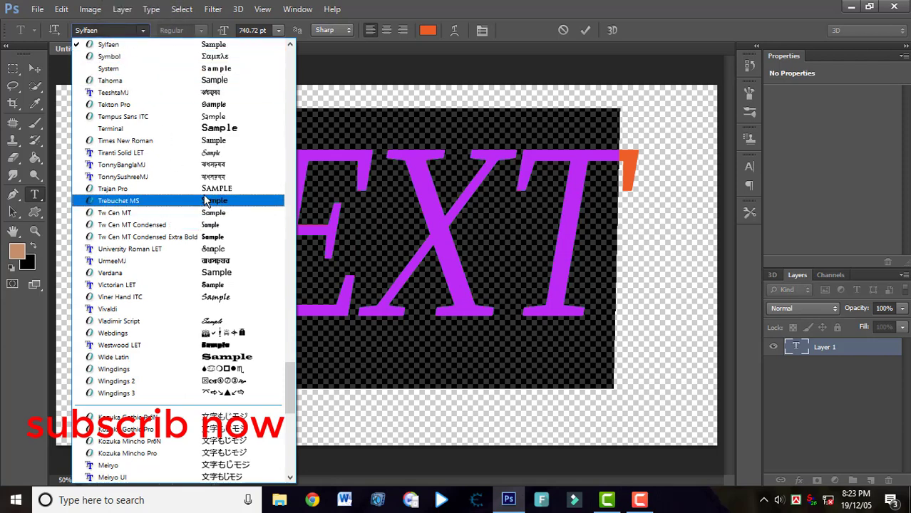
pyautogui.click(205, 188)
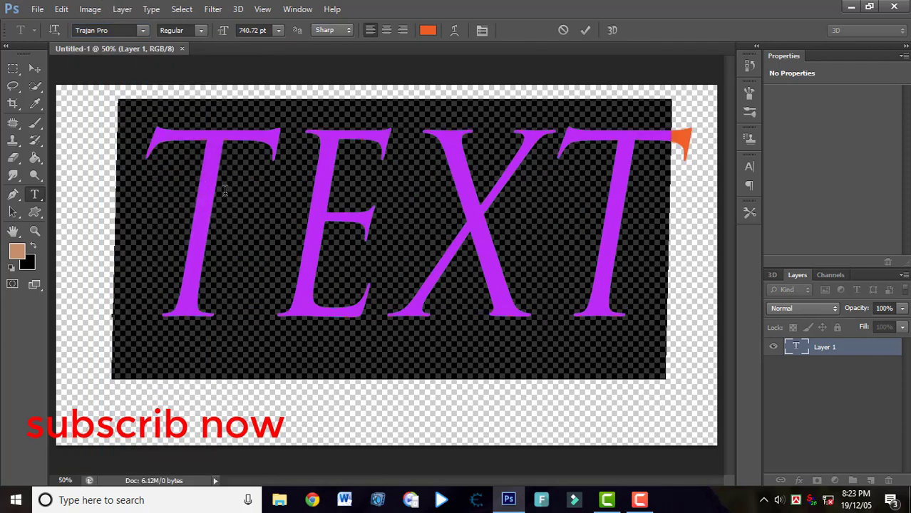
pyautogui.click(751, 67)
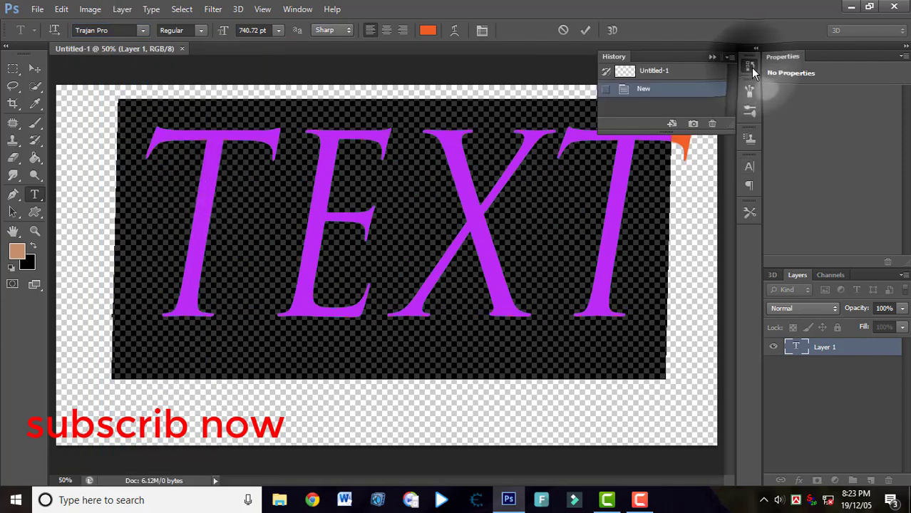
pyautogui.click(751, 67)
pyautogui.click(748, 95)
pyautogui.click(746, 93)
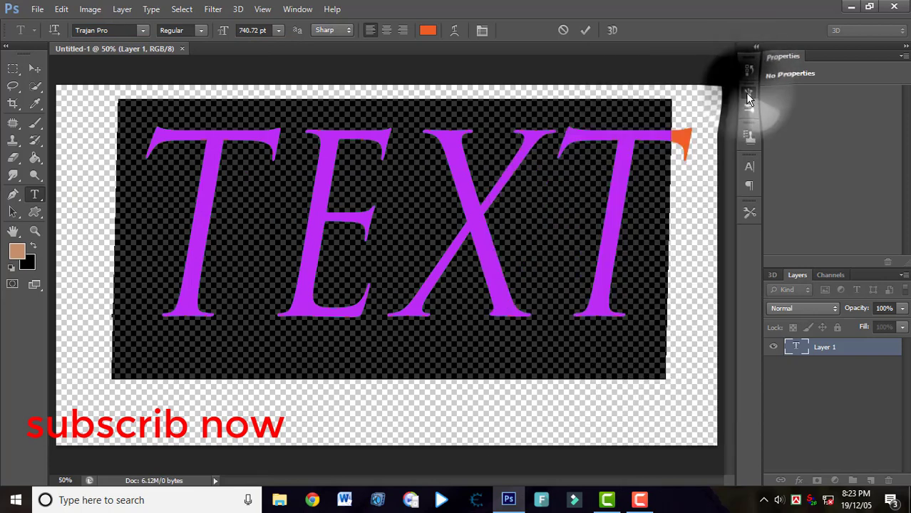
pyautogui.click(748, 134)
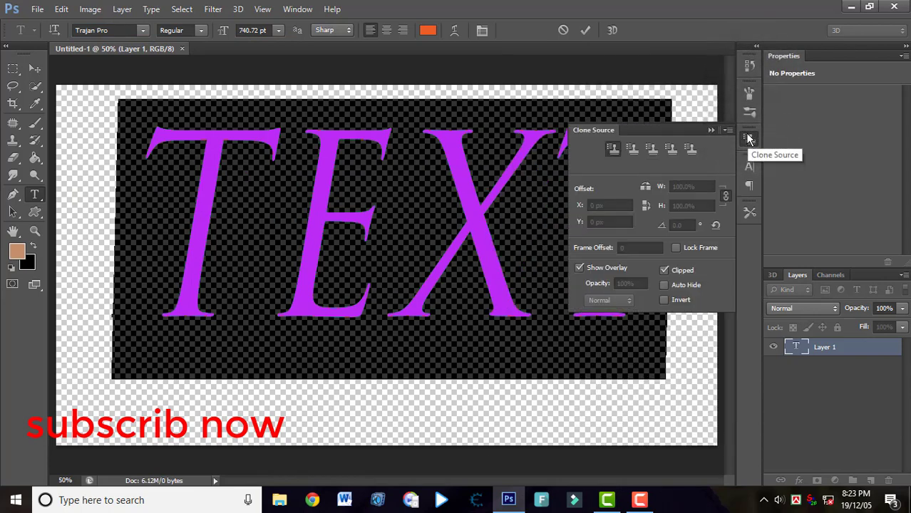
pyautogui.click(747, 136)
# Turn off the faux italic style for the selected text
pyautogui.click(748, 168)
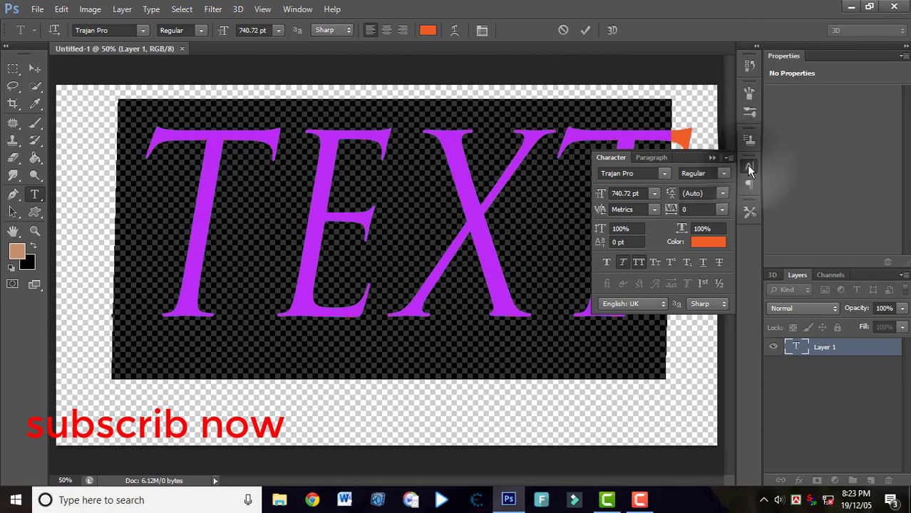
pyautogui.click(623, 262)
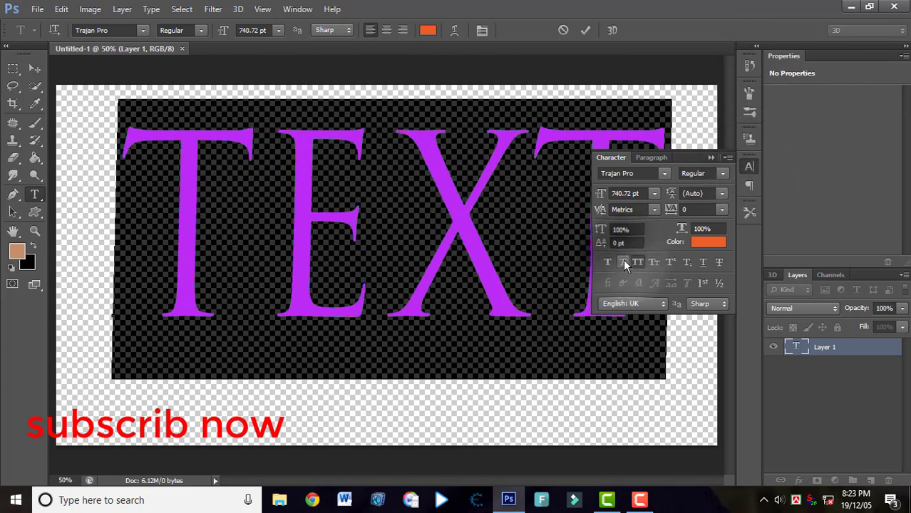
pyautogui.click(711, 157)
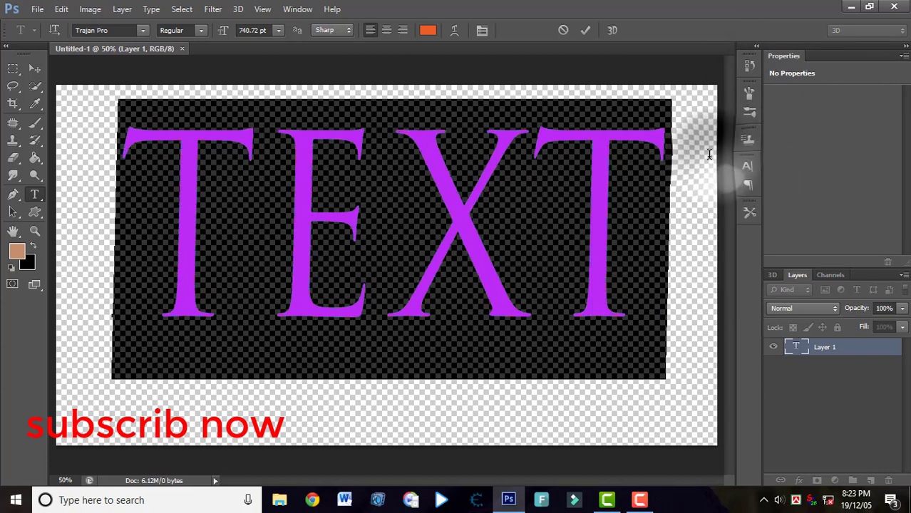
# Change the selected text's font to Palatino Linotype
pyautogui.click(142, 30)
pyautogui.scroll(5, 212, 107)
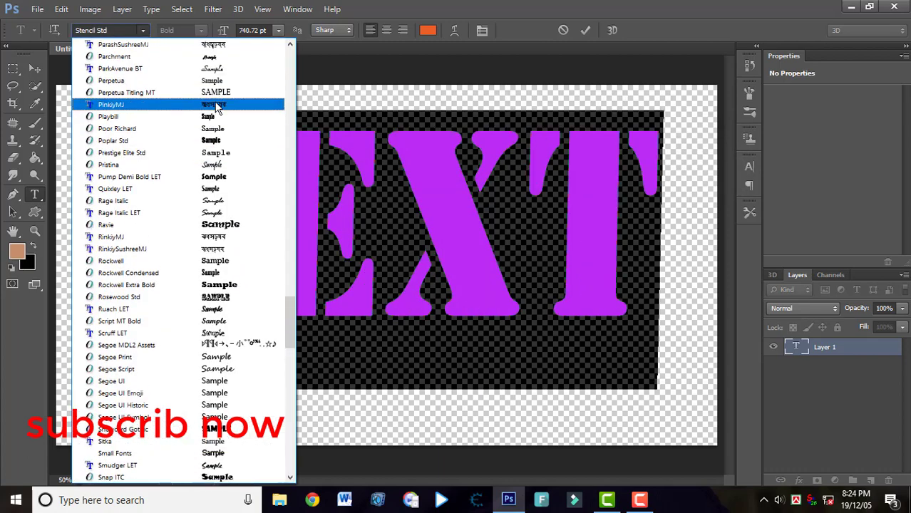
pyautogui.click(225, 150)
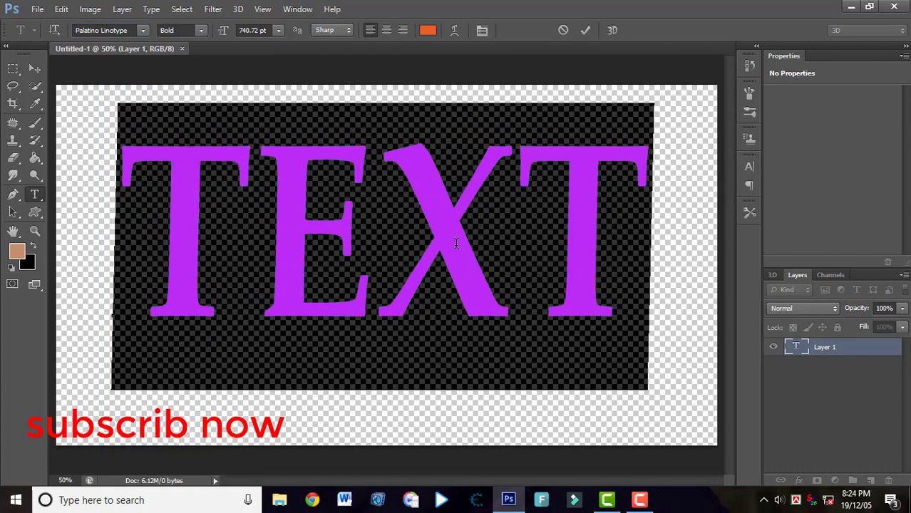
# Try faux bold on the selected text, and switch its style from all caps to small caps
pyautogui.click(751, 169)
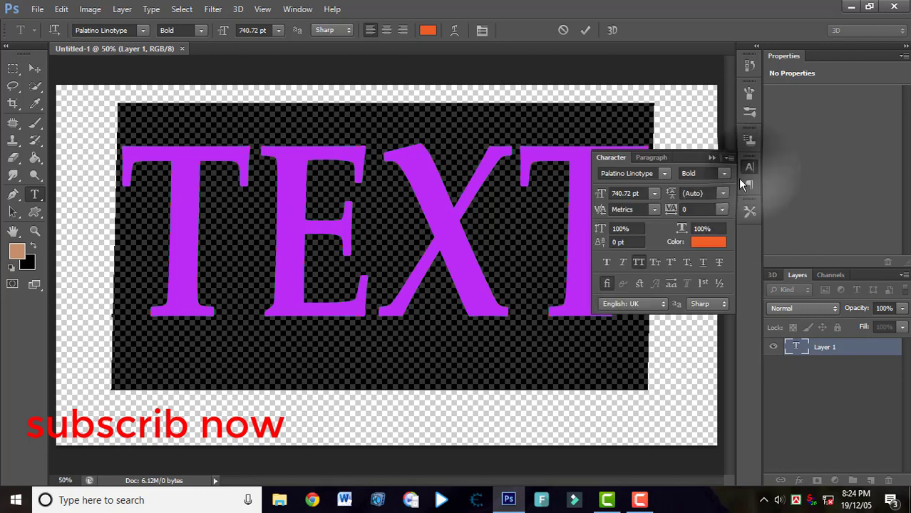
pyautogui.click(608, 264)
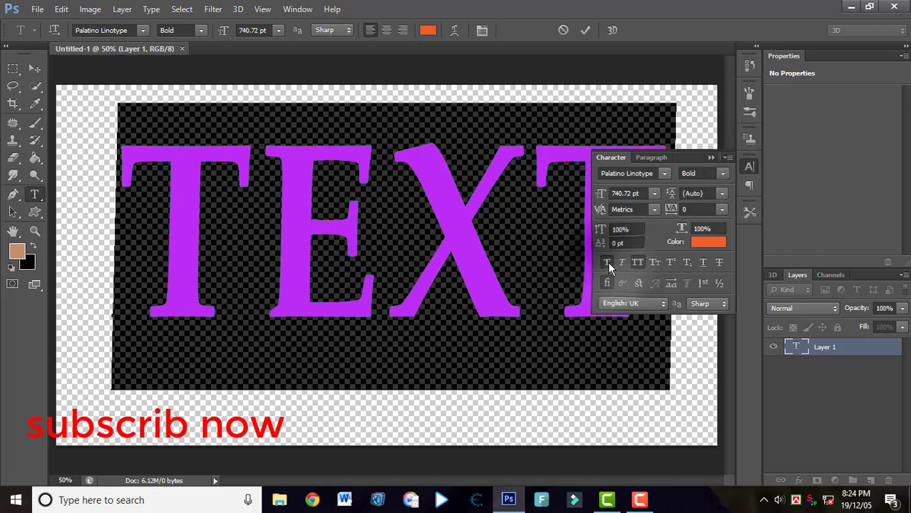
pyautogui.click(640, 262)
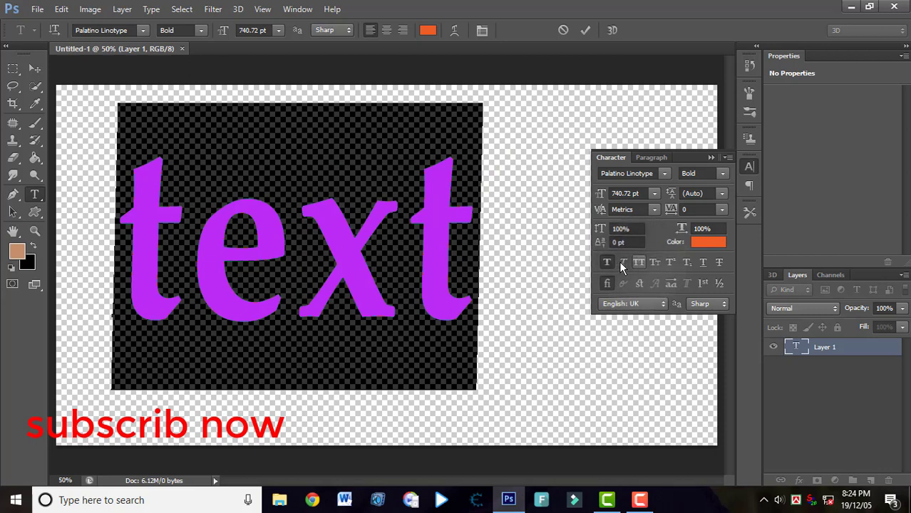
pyautogui.click(608, 262)
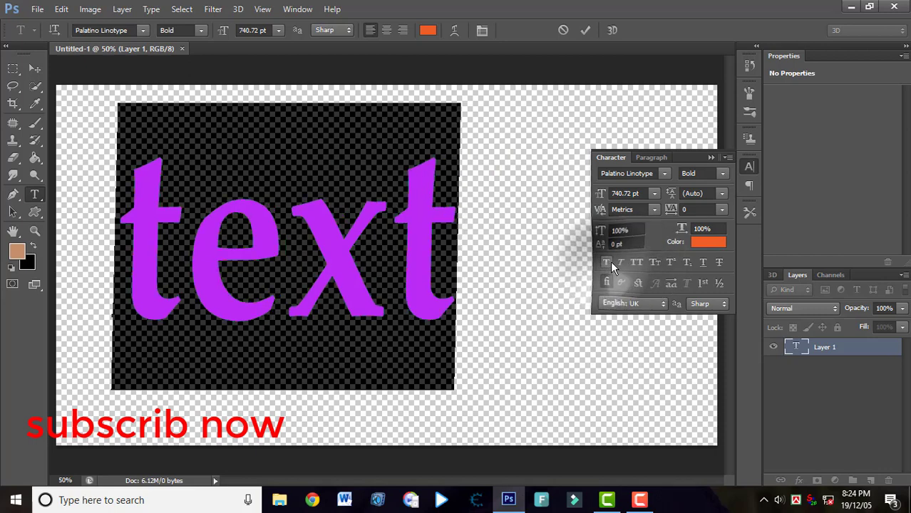
pyautogui.click(652, 261)
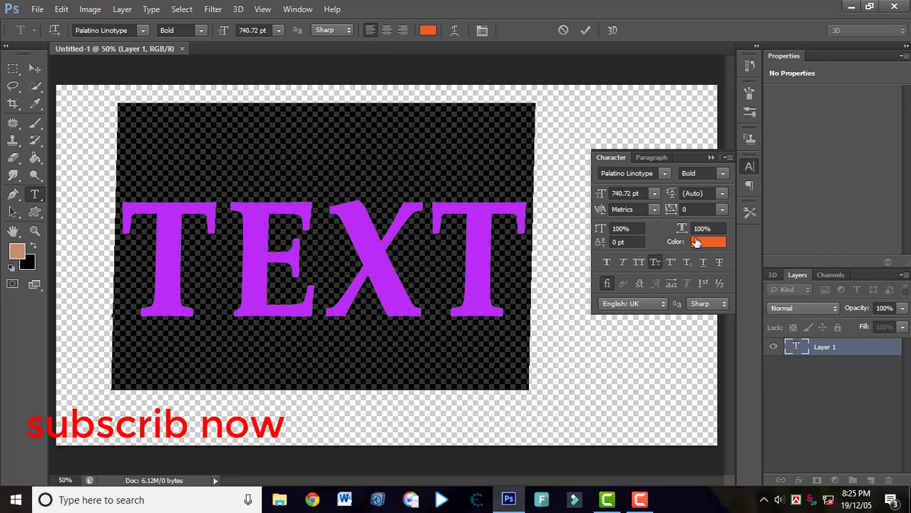
pyautogui.click(711, 157)
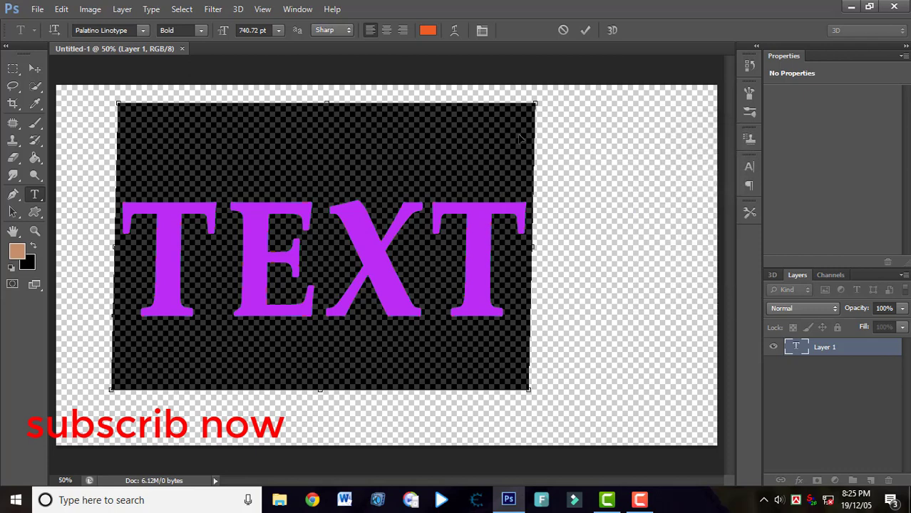
# Stretch the text horizontally to span most of the canvas width and commit the text edit
pyautogui.moveTo(534, 249); pyautogui.dragTo(682, 246)
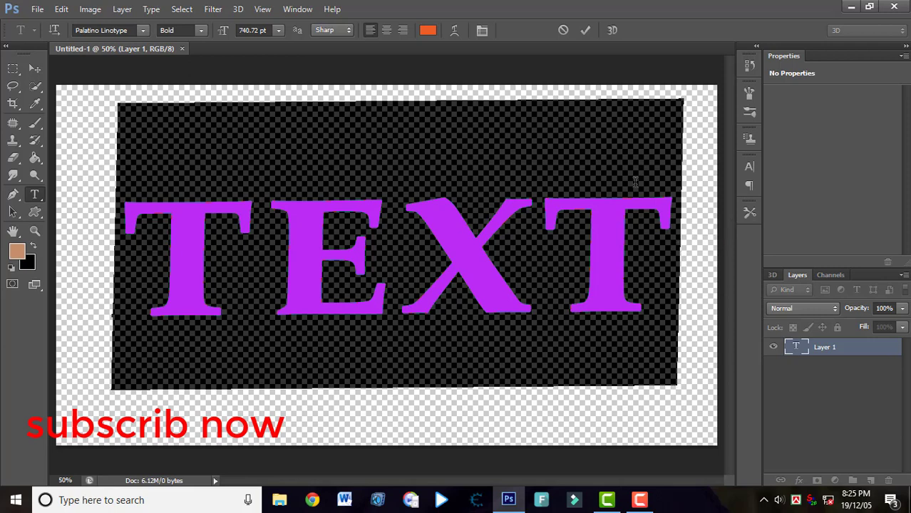
pyautogui.click(587, 31)
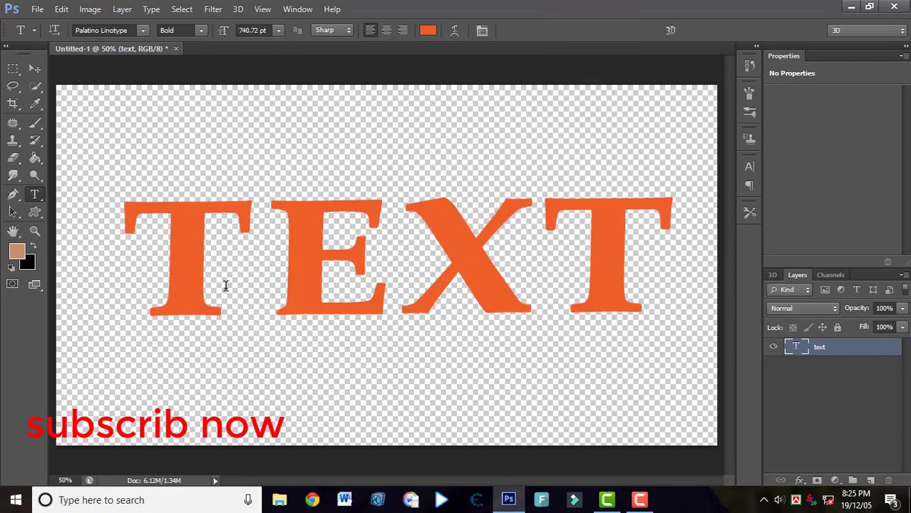
# Switch to the Brush tool, then add a new empty layer and place it below the text layer
pyautogui.click(36, 124)
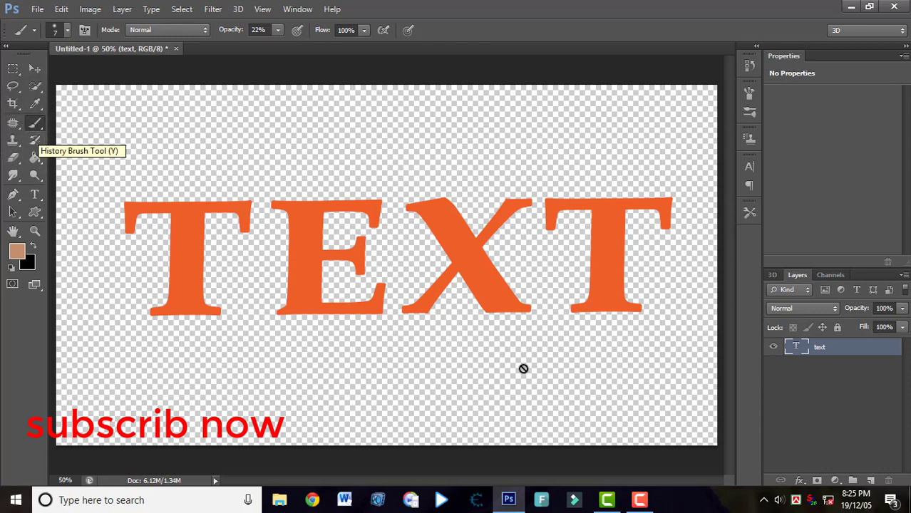
pyautogui.click(871, 480)
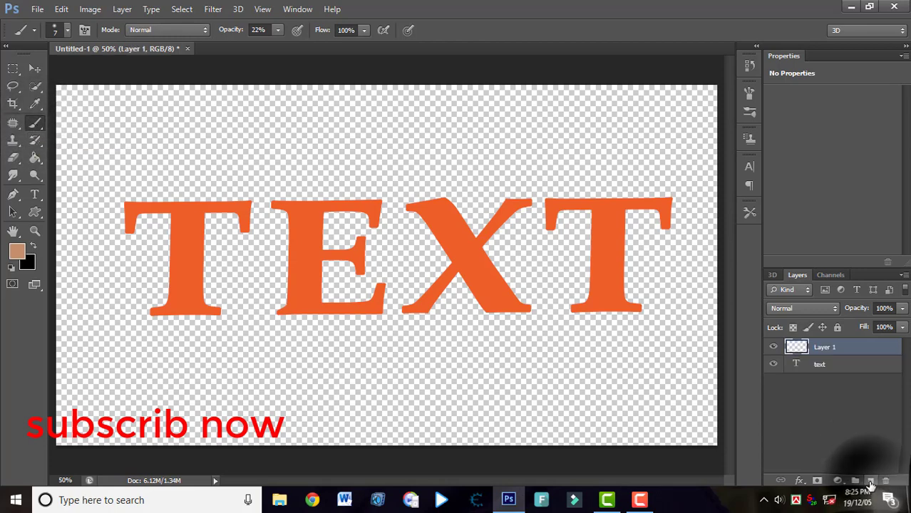
pyautogui.moveTo(828, 349); pyautogui.dragTo(826, 391)
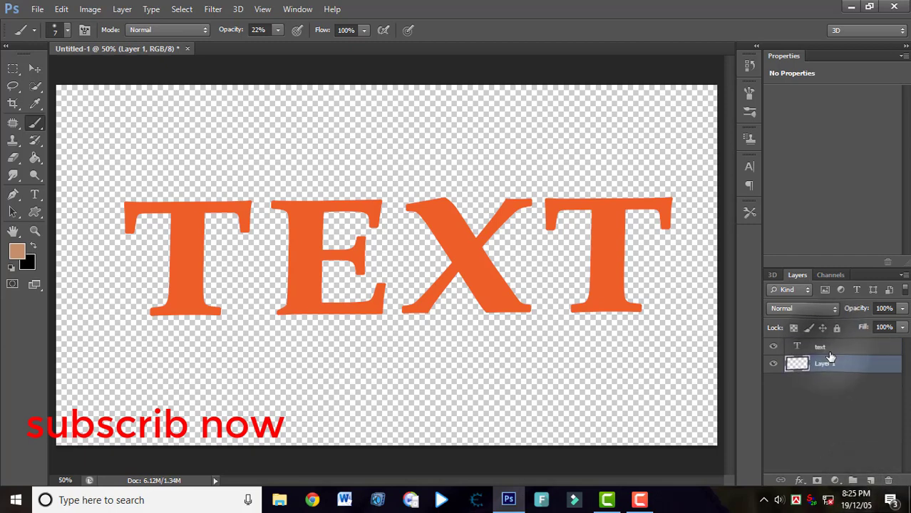
# Duplicate the text layer and rasterize the copy
pyautogui.click(828, 350)
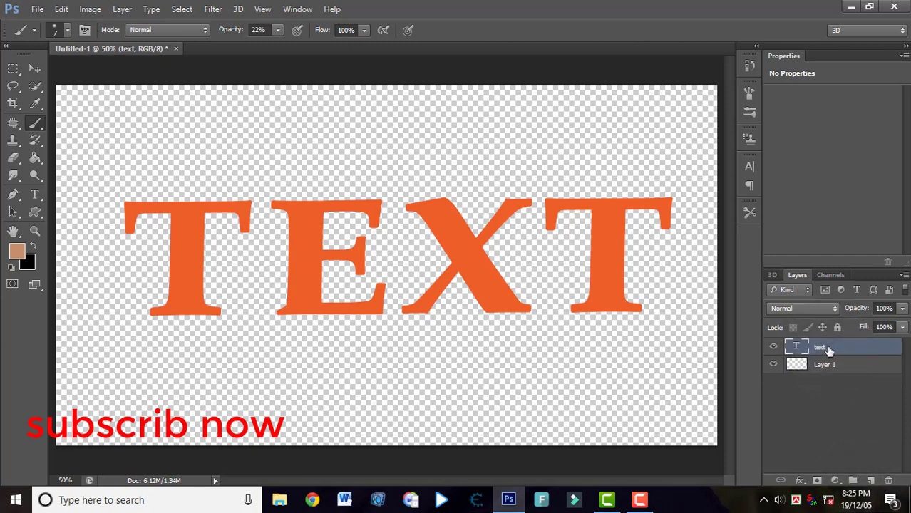
pyautogui.hotkey('ctrl', 'j')
pyautogui.rightClick(829, 351)
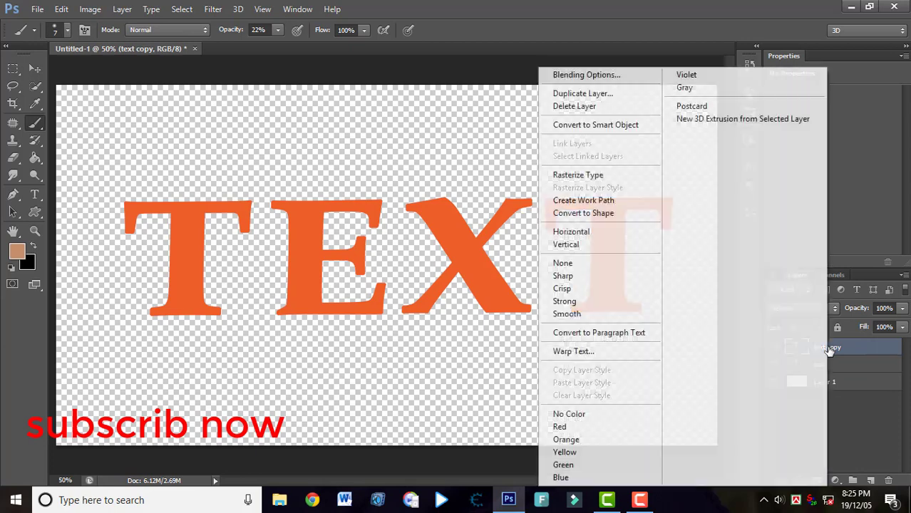
pyautogui.click(578, 175)
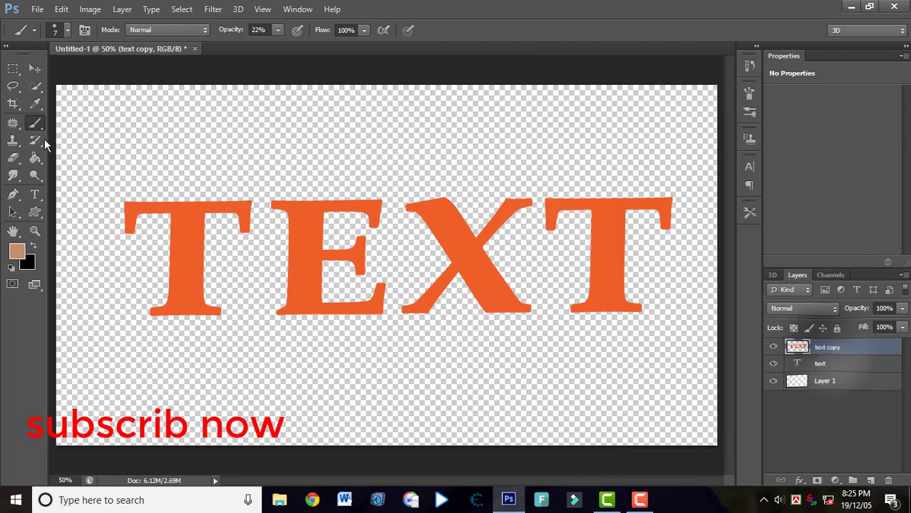
# Paint orange drips below the first T's base and its crossbar end with a hard round 20 px brush at 100% opacity
pyautogui.click(66, 30)
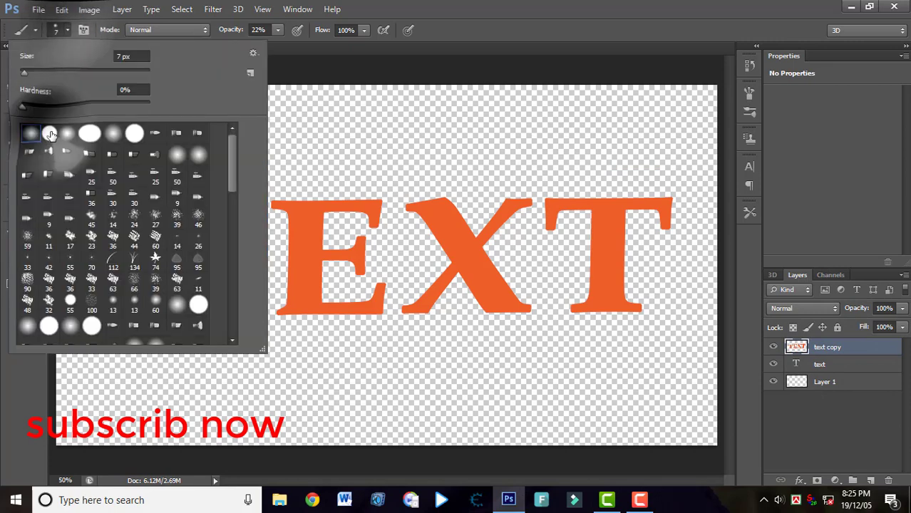
pyautogui.click(50, 134)
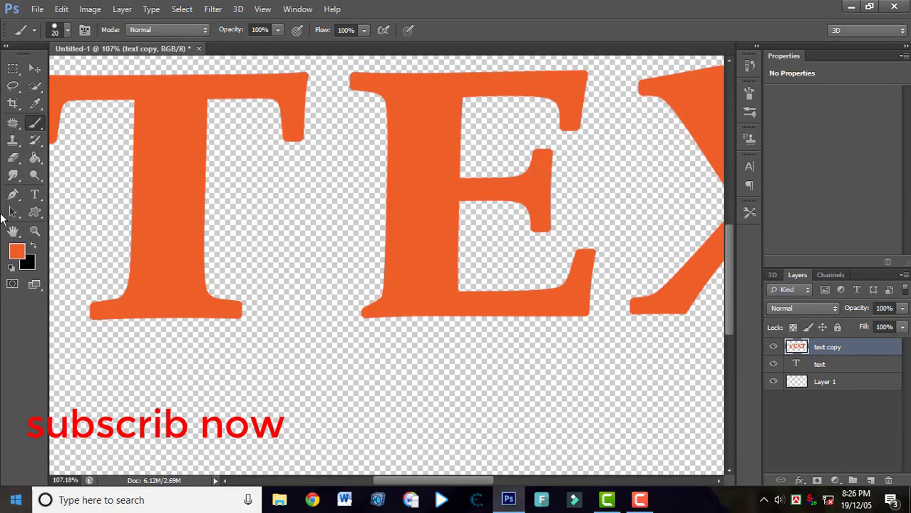
pyautogui.moveTo(196, 317); pyautogui.dragTo(203, 383)
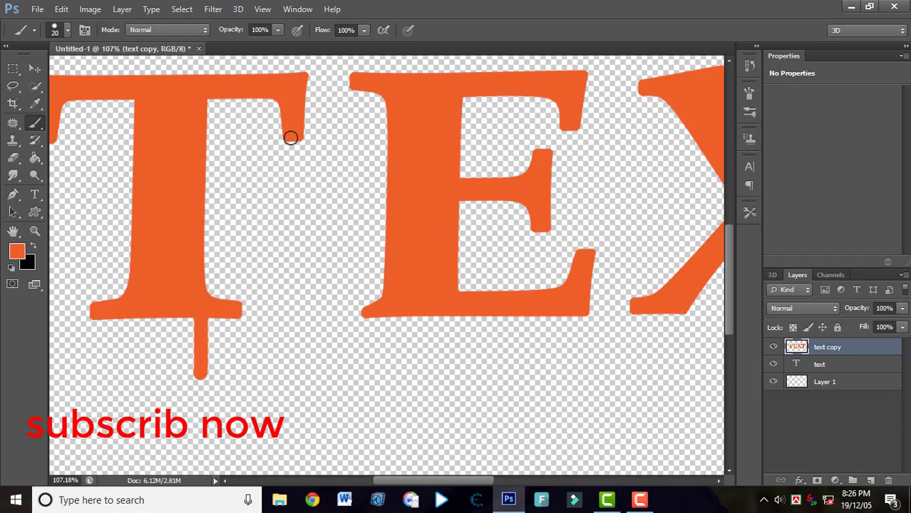
pyautogui.moveTo(291, 137); pyautogui.dragTo(287, 167)
# Try two short drips under the crossbar of the first T, and undo both strokes
pyautogui.moveTo(234, 100); pyautogui.dragTo(253, 145)
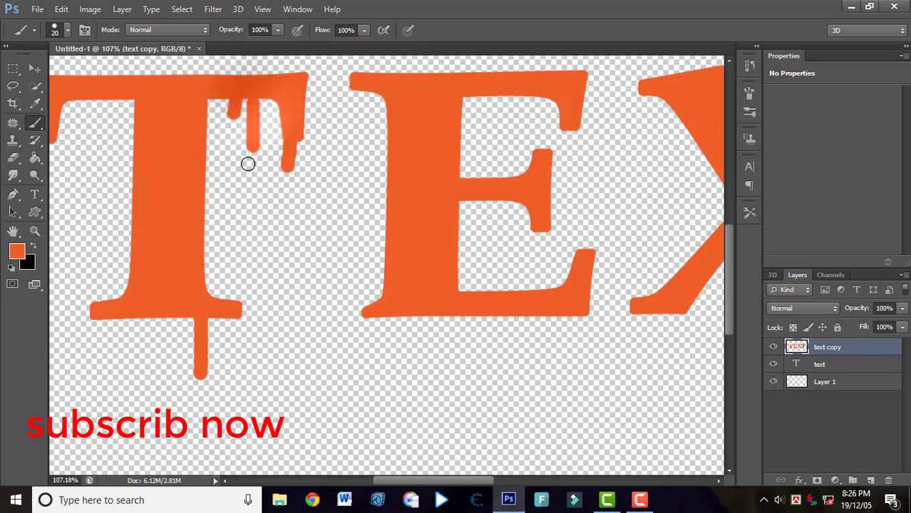
pyautogui.scroll(-4, 227, 135)
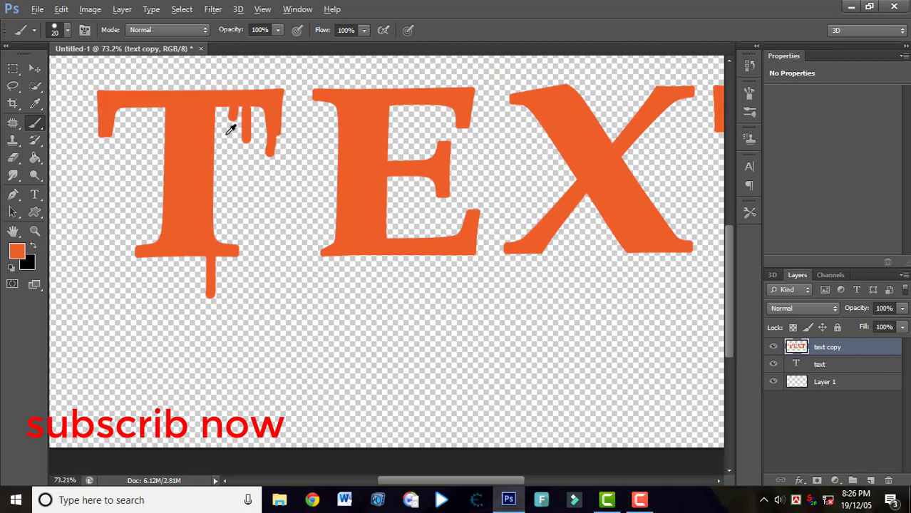
pyautogui.scroll(1, 179, 162)
pyautogui.hotkey('ctrl', 'alt', 'z')
pyautogui.hotkey('ctrl', 'alt', 'z')
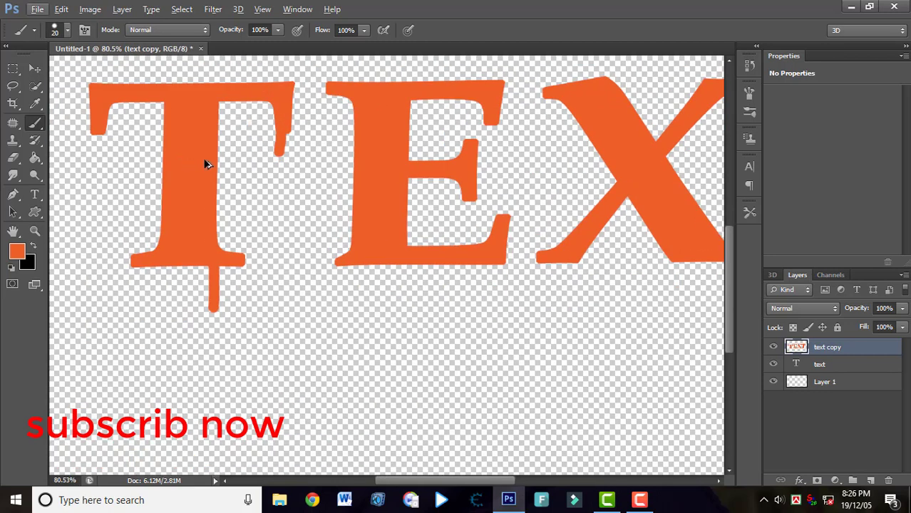
# Paint two short drips under the first T's crossbar and a row of uneven drips with loose droplets below the E's base
pyautogui.moveTo(243, 104); pyautogui.dragTo(242, 132)
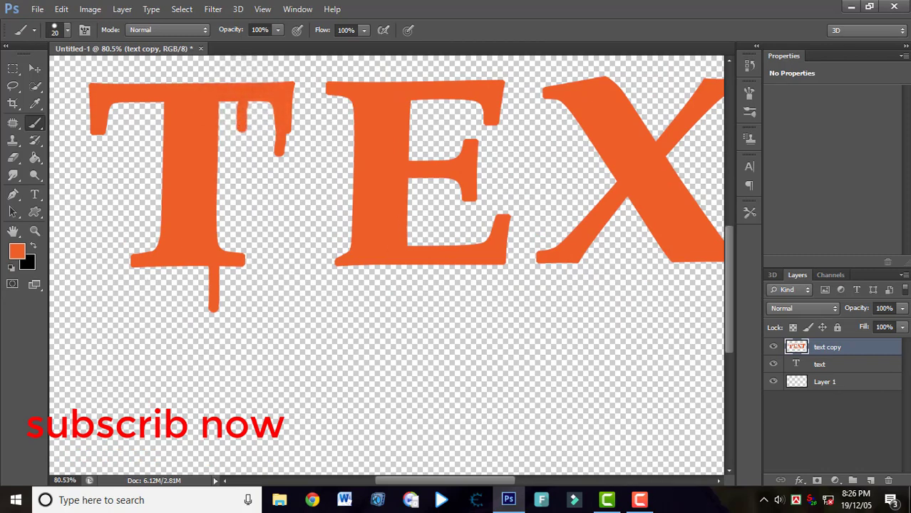
pyautogui.moveTo(129, 104); pyautogui.dragTo(130, 110)
pyautogui.moveTo(357, 267)
pyautogui.mouseDown()
pyautogui.moveTo(350, 259)
pyautogui.moveTo(353, 305)
pyautogui.mouseUp()
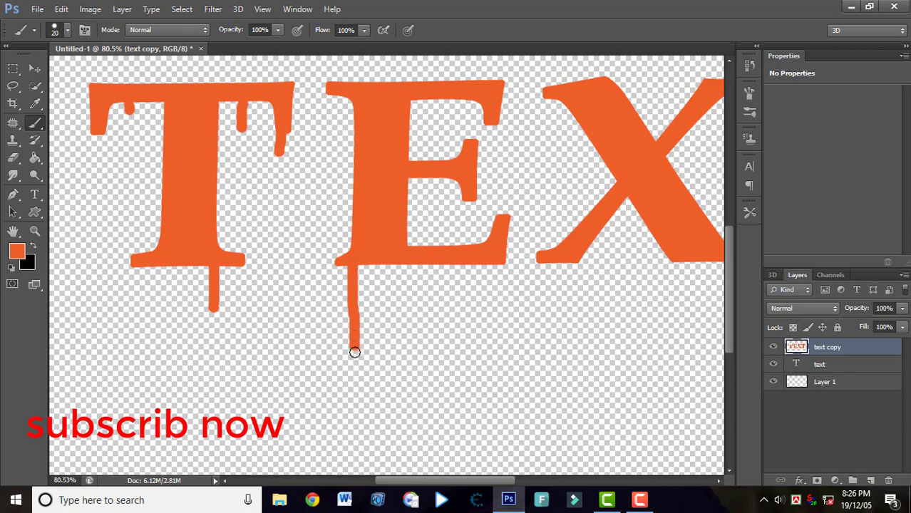
pyautogui.moveTo(394, 258); pyautogui.dragTo(394, 341)
pyautogui.click(395, 364)
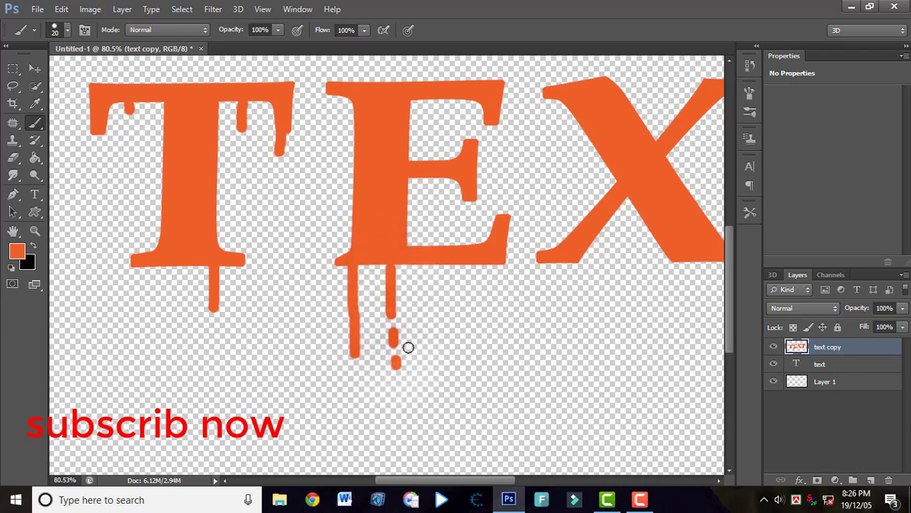
pyautogui.moveTo(429, 263); pyautogui.dragTo(429, 307)
pyautogui.moveTo(470, 268)
pyautogui.mouseDown()
pyautogui.moveTo(493, 267)
pyautogui.moveTo(500, 337)
pyautogui.mouseUp()
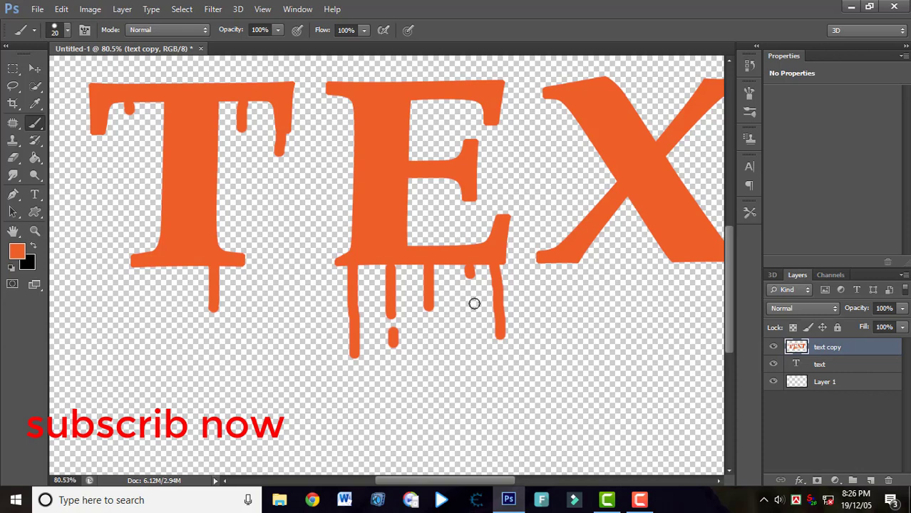
pyautogui.click(475, 305)
pyautogui.click(476, 321)
pyautogui.moveTo(472, 279); pyautogui.dragTo(472, 286)
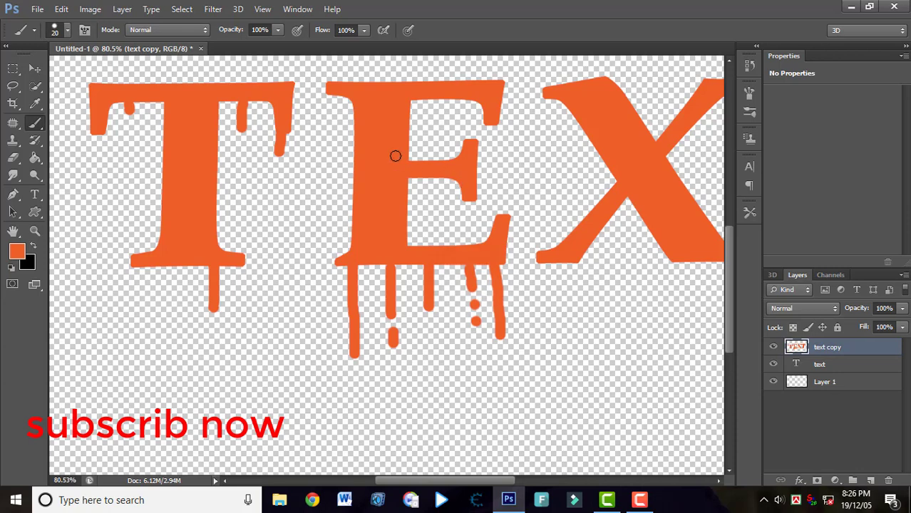
# Paint short drips and a droplet under the E's top arm, and one drip under its middle arm
pyautogui.moveTo(337, 95); pyautogui.dragTo(338, 115)
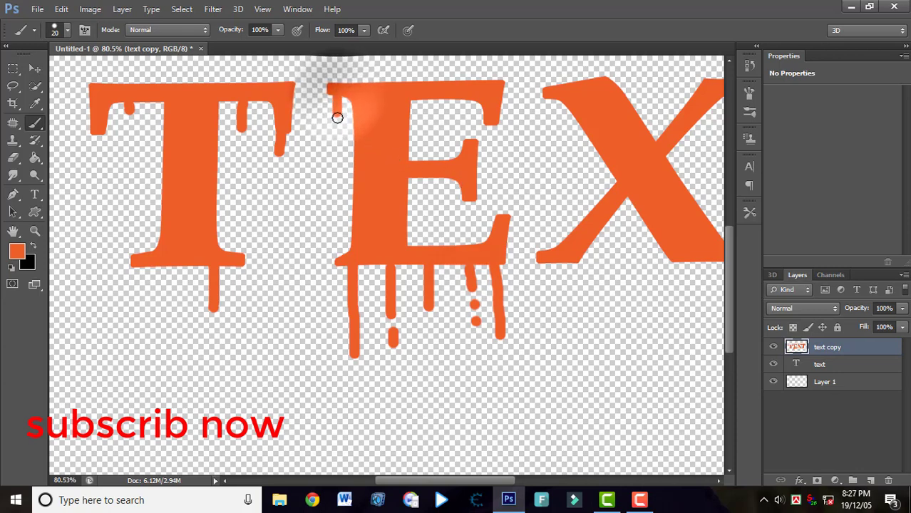
pyautogui.click(337, 132)
pyautogui.moveTo(459, 100); pyautogui.dragTo(459, 115)
pyautogui.click(458, 133)
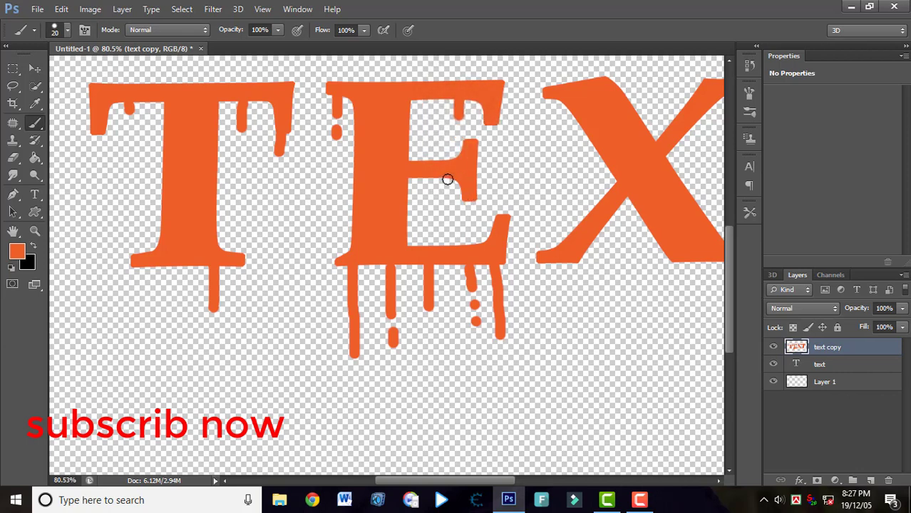
pyautogui.moveTo(447, 179); pyautogui.dragTo(450, 197)
pyautogui.moveTo(497, 128); pyautogui.dragTo(497, 138)
# Paint a short drip under the X's lower-left leg and two long drips below its lower-right foot
pyautogui.moveTo(612, 219); pyautogui.dragTo(606, 257)
pyautogui.moveTo(611, 219)
pyautogui.mouseDown()
pyautogui.moveTo(610, 246)
pyautogui.moveTo(652, 243)
pyautogui.moveTo(645, 306)
pyautogui.mouseUp()
pyautogui.moveTo(650, 236); pyautogui.dragTo(662, 361)
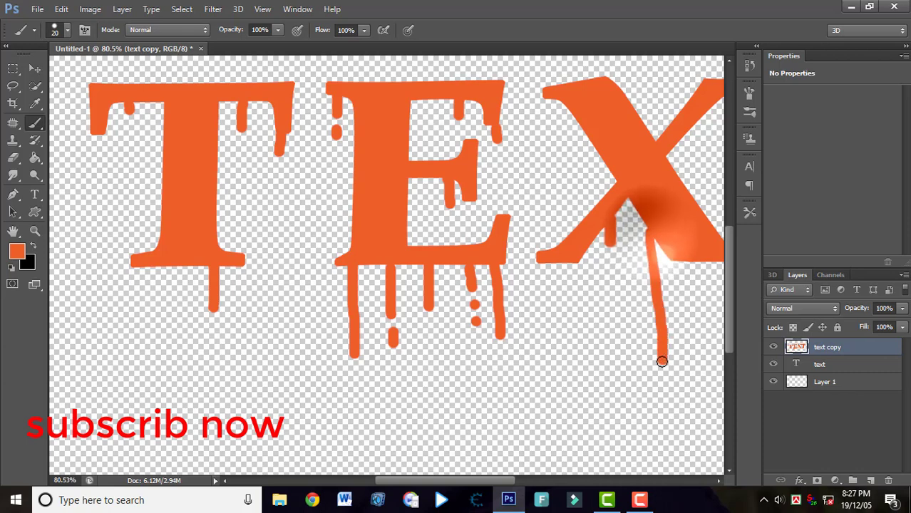
pyautogui.scroll(-3, 642, 311)
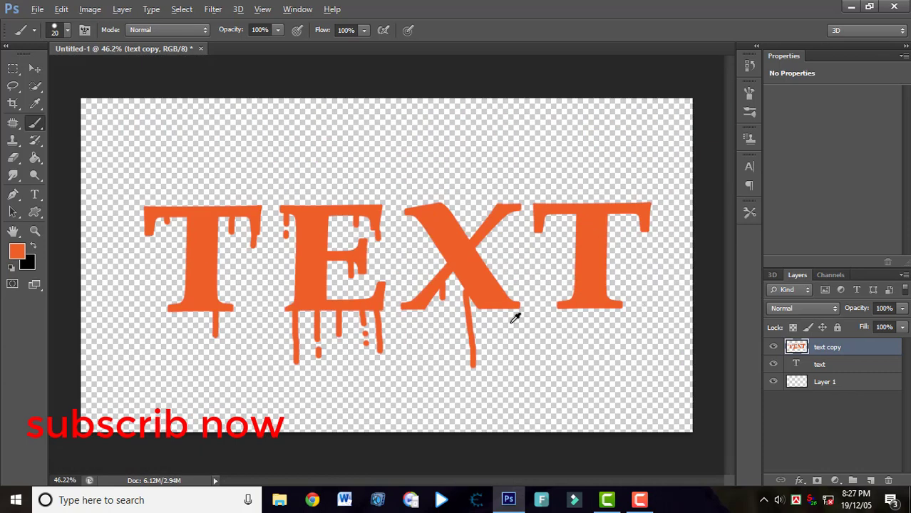
pyautogui.moveTo(496, 310); pyautogui.dragTo(495, 360)
pyautogui.moveTo(473, 305); pyautogui.dragTo(470, 344)
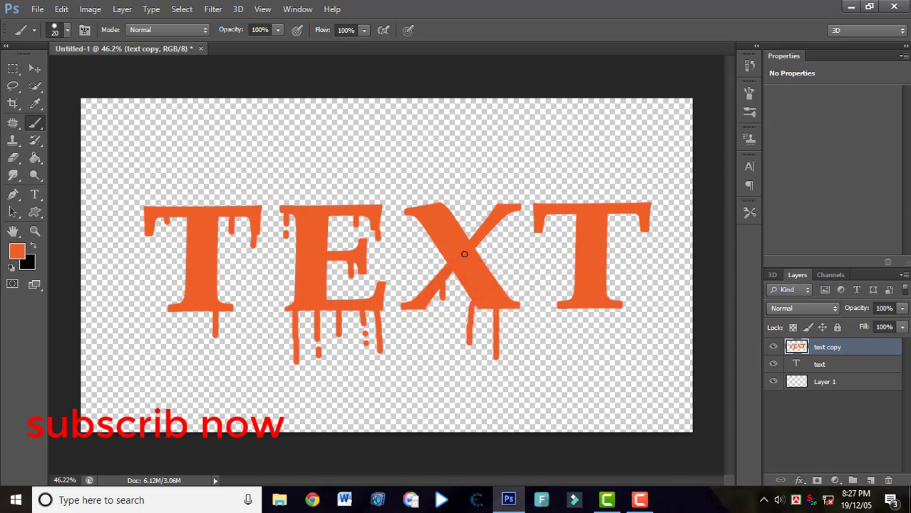
# Paint drips and separate droplets under both upper arms of the X
pyautogui.moveTo(487, 234); pyautogui.dragTo(488, 248)
pyautogui.moveTo(507, 214); pyautogui.dragTo(509, 248)
pyautogui.click(508, 265)
pyautogui.moveTo(508, 280); pyautogui.dragTo(508, 287)
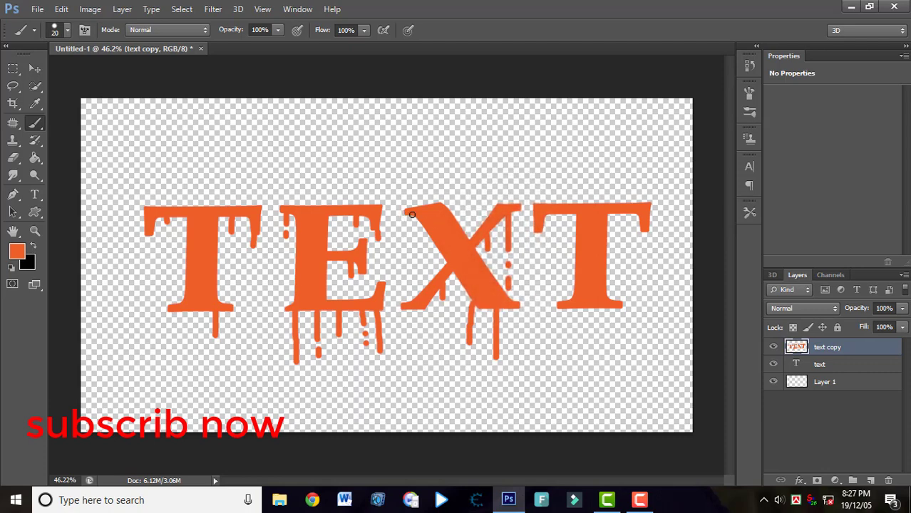
pyautogui.moveTo(413, 215)
pyautogui.mouseDown()
pyautogui.moveTo(410, 256)
pyautogui.moveTo(431, 241)
pyautogui.moveTo(429, 261)
pyautogui.mouseUp()
pyautogui.click(412, 256)
pyautogui.click(429, 236)
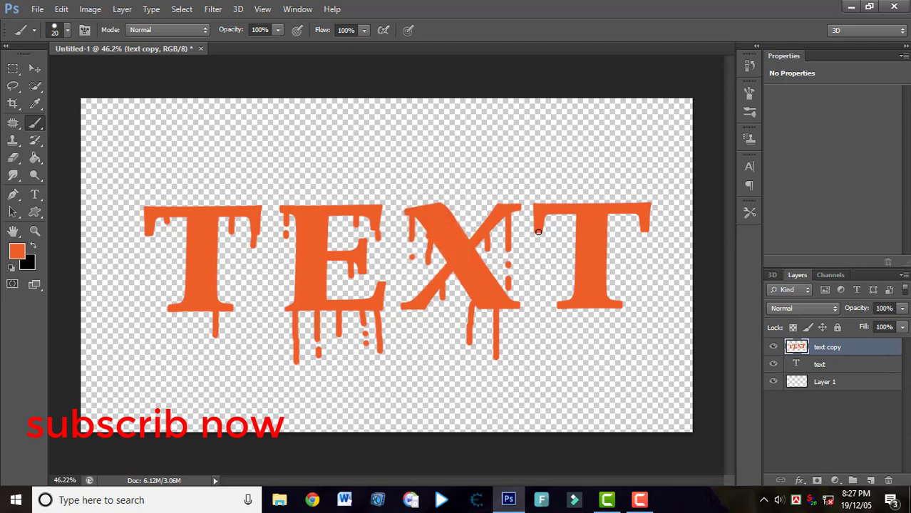
# Paint one long and one short drip under the left half of the last T's crossbar
pyautogui.moveTo(548, 215)
pyautogui.mouseDown()
pyautogui.moveTo(552, 236)
pyautogui.moveTo(567, 221)
pyautogui.moveTo(565, 246)
pyautogui.mouseUp()
pyautogui.moveTo(576, 309)
pyautogui.mouseDown()
pyautogui.moveTo(575, 327)
pyautogui.moveTo(597, 316)
pyautogui.moveTo(599, 339)
pyautogui.mouseUp()
pyautogui.moveTo(551, 214); pyautogui.dragTo(549, 269)
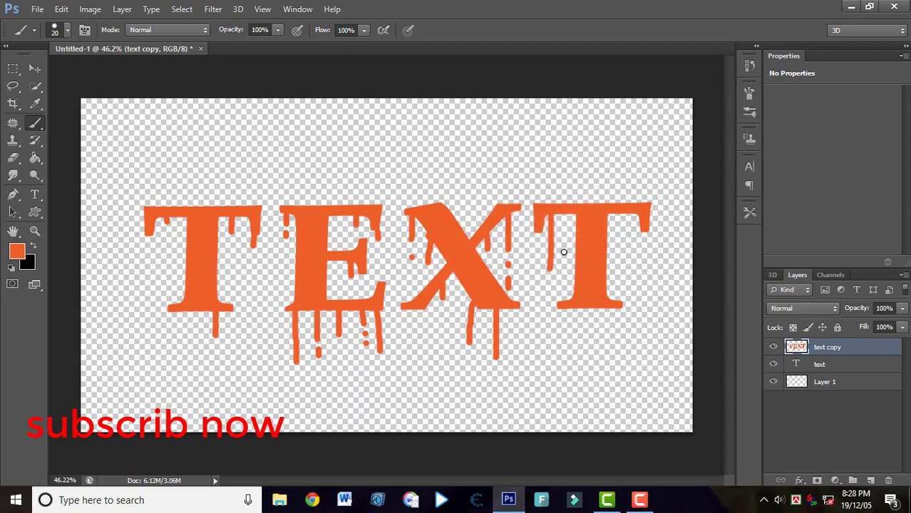
pyautogui.moveTo(568, 217); pyautogui.dragTo(569, 222)
# Paint drips with loose droplets below the last T's base, and drips under the right half of its crossbar
pyautogui.moveTo(575, 306); pyautogui.dragTo(575, 339)
pyautogui.click(575, 348)
pyautogui.moveTo(596, 308)
pyautogui.mouseDown()
pyautogui.moveTo(596, 316)
pyautogui.moveTo(612, 314)
pyautogui.moveTo(612, 328)
pyautogui.mouseUp()
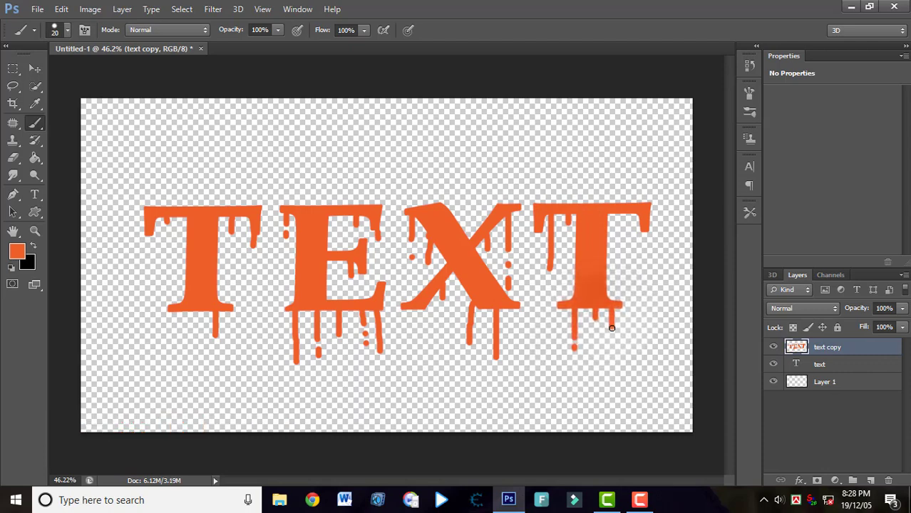
pyautogui.click(616, 341)
pyautogui.click(614, 353)
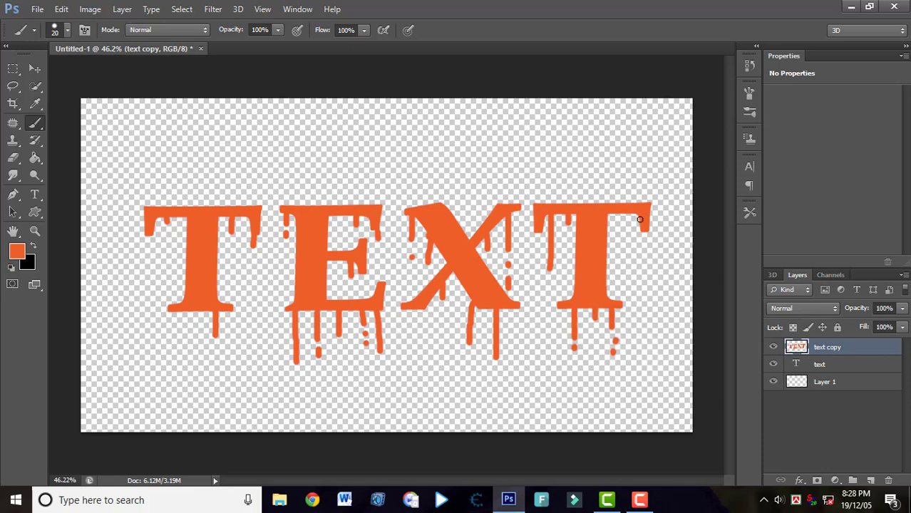
pyautogui.moveTo(648, 230); pyautogui.dragTo(647, 267)
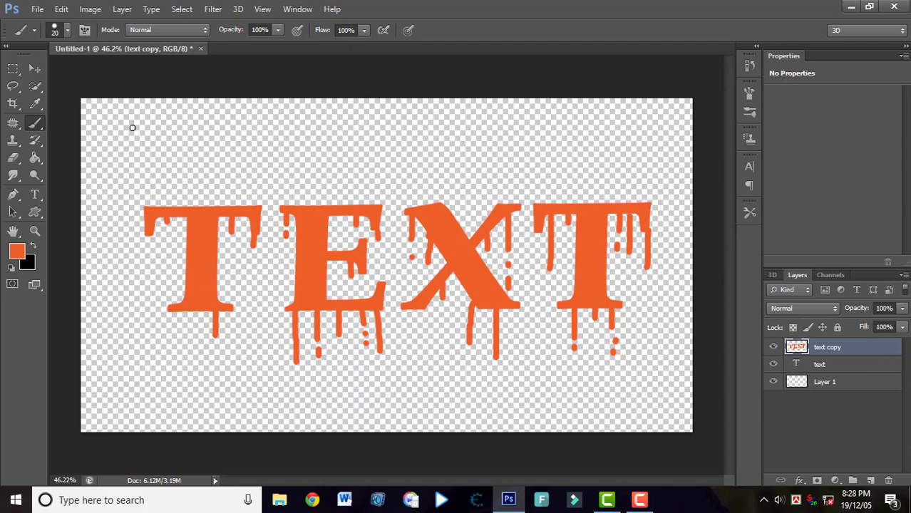
# Select the transparent background with the Quick Selection tool and invert the selection to the dripping letters
pyautogui.click(35, 86)
pyautogui.click(121, 142)
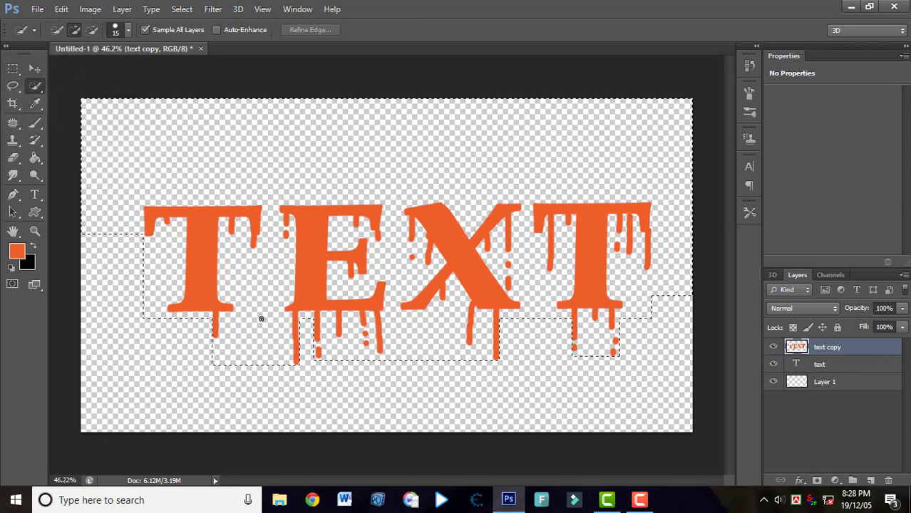
pyautogui.moveTo(260, 318); pyautogui.dragTo(640, 380)
pyautogui.hotkey('ctrl', 'shift', 'i')
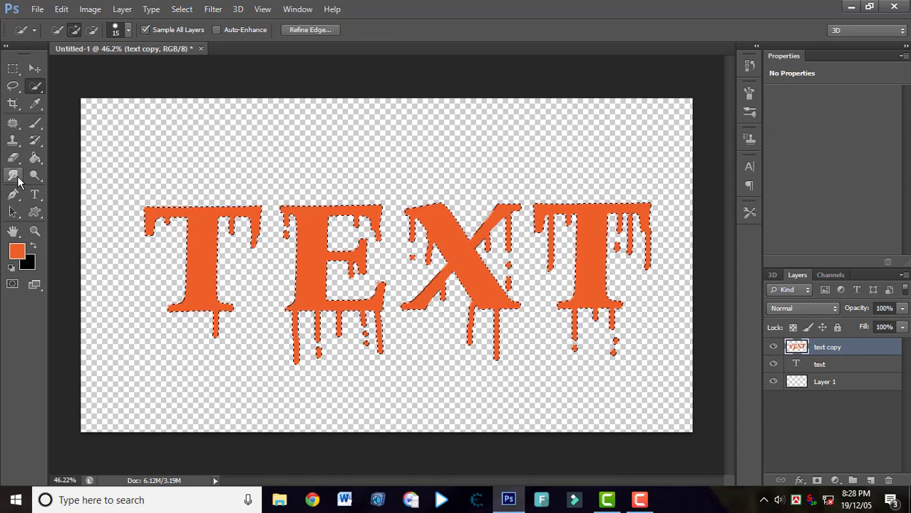
# Fill the selected letters with a linear yellow, violet, orange and blue gradient running from the first T to the last, and deselect
pyautogui.click(34, 158)
pyautogui.click(92, 155)
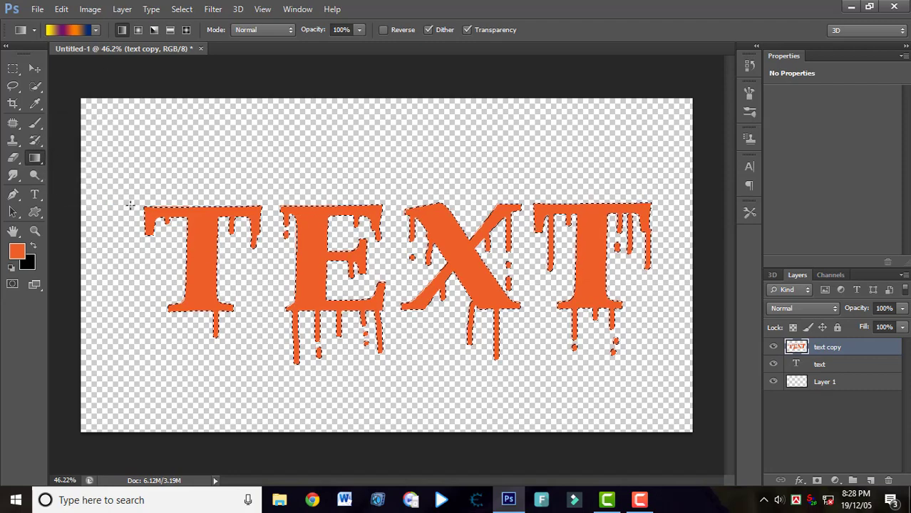
pyautogui.moveTo(131, 207); pyautogui.dragTo(633, 328)
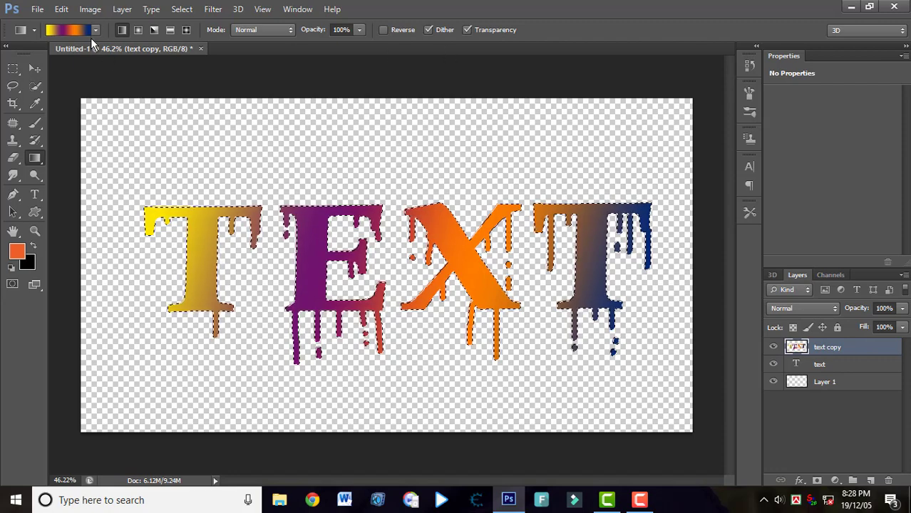
pyautogui.click(35, 123)
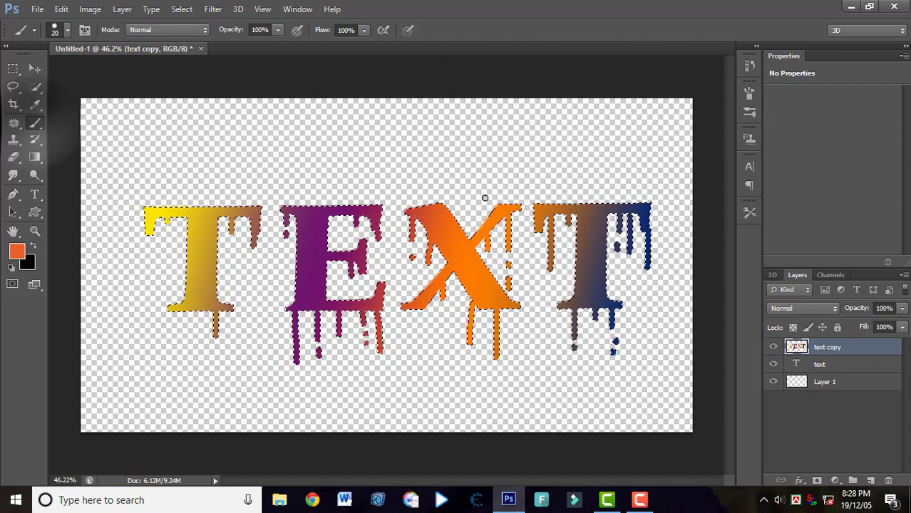
pyautogui.hotkey('ctrl', 'd')
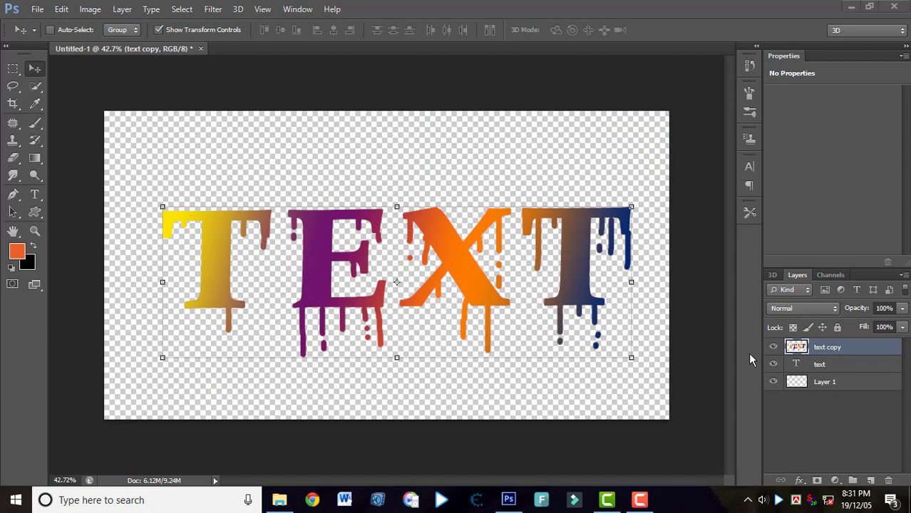
# Create a new 3D extrusion from the text copy layer
pyautogui.click(827, 348)
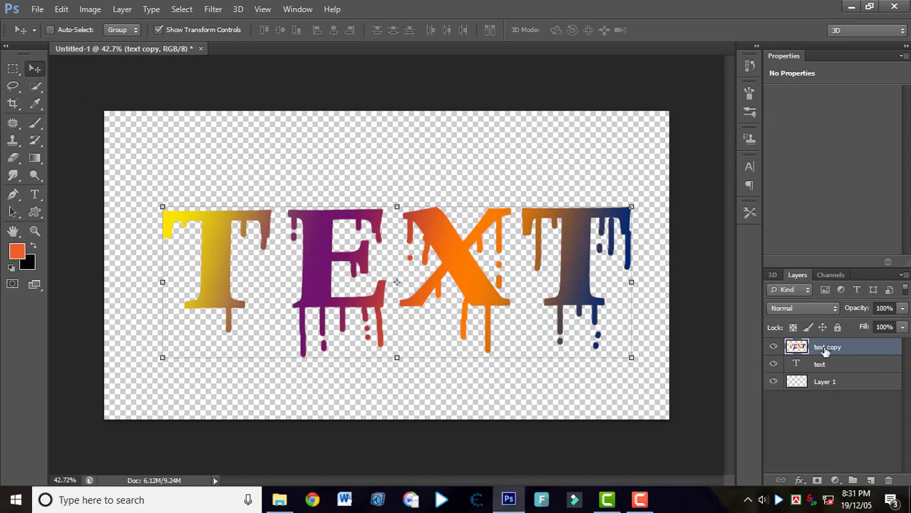
pyautogui.rightClick(826, 349)
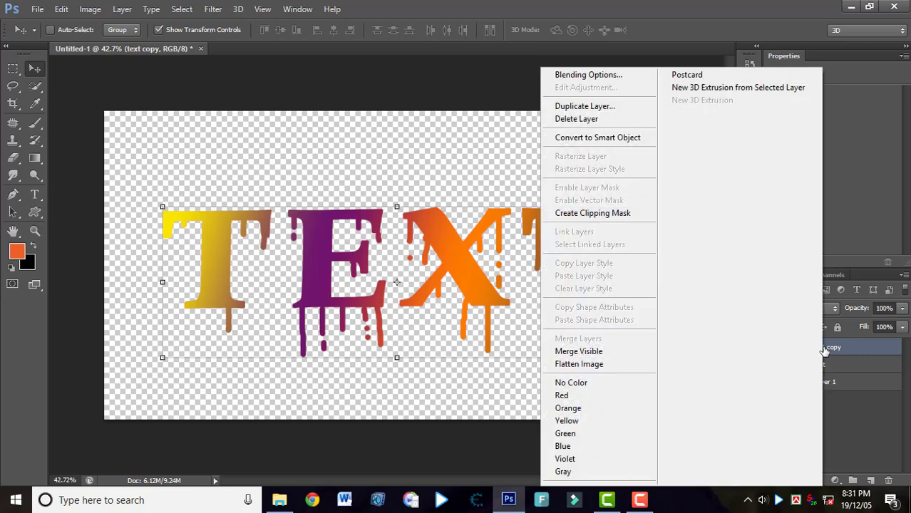
pyautogui.click(791, 93)
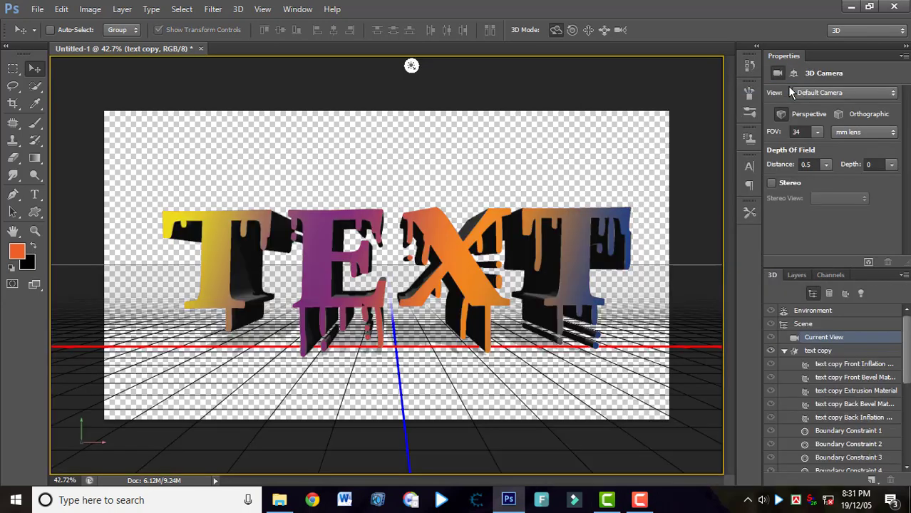
# Adjust the 3D camera by orbiting, rolling and panning it slightly, so the extruded text is seen at an angle and sits higher
pyautogui.moveTo(558, 146)
pyautogui.mouseDown()
pyautogui.moveTo(525, 146)
pyautogui.moveTo(534, 136)
pyautogui.moveTo(532, 156)
pyautogui.moveTo(548, 149)
pyautogui.mouseUp()
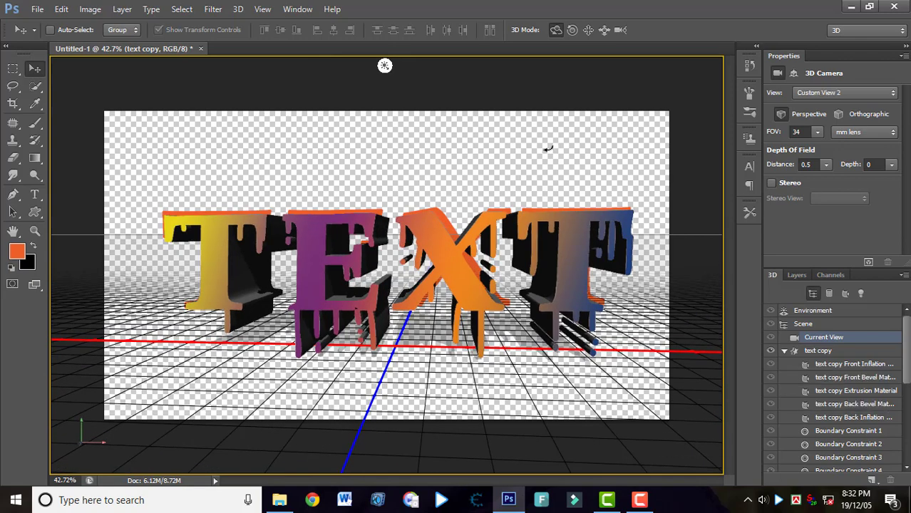
pyautogui.click(572, 32)
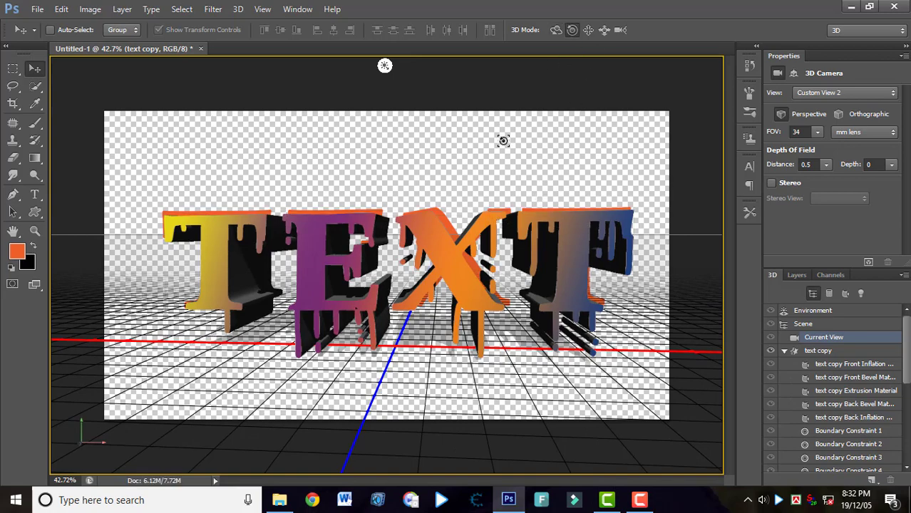
pyautogui.moveTo(503, 140); pyautogui.dragTo(505, 168)
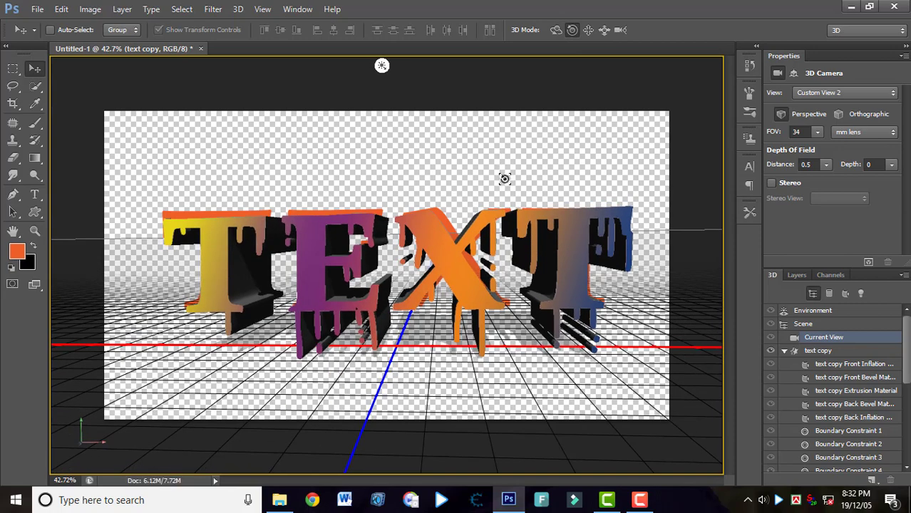
pyautogui.click(588, 29)
pyautogui.moveTo(520, 163); pyautogui.dragTo(522, 151)
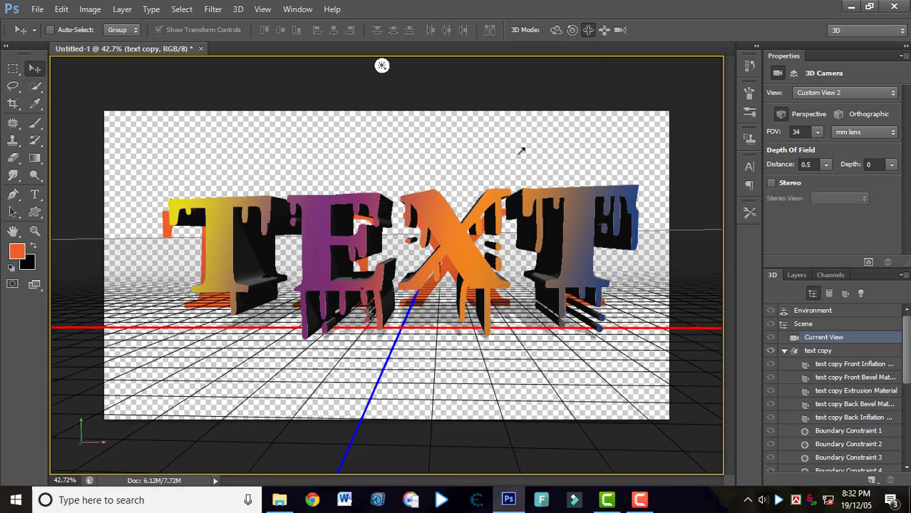
pyautogui.click(552, 31)
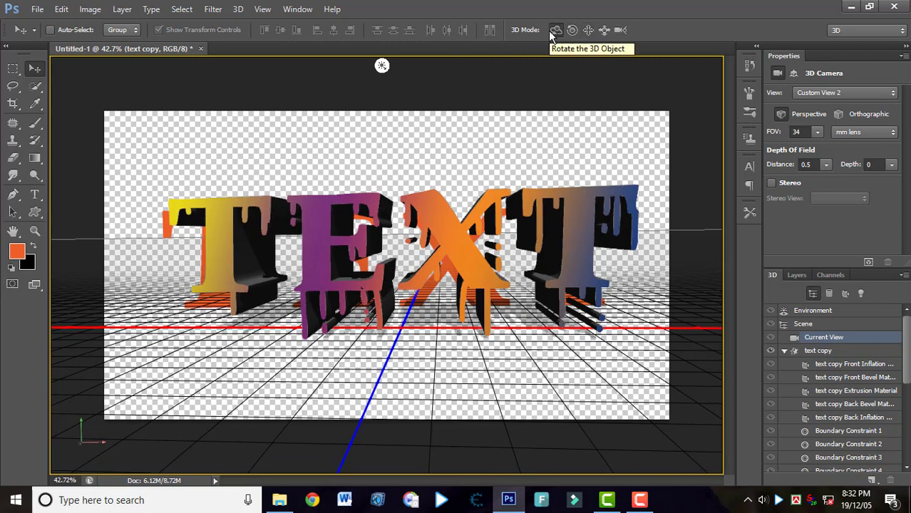
# Leave 3D editing with the Brush tool and delete the original text layer below the 3D text copy layer
pyautogui.click(35, 124)
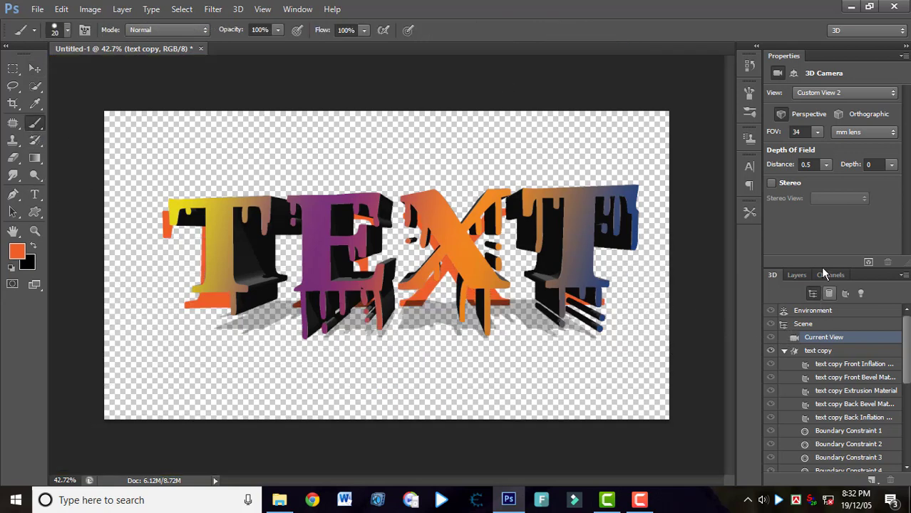
pyautogui.click(797, 277)
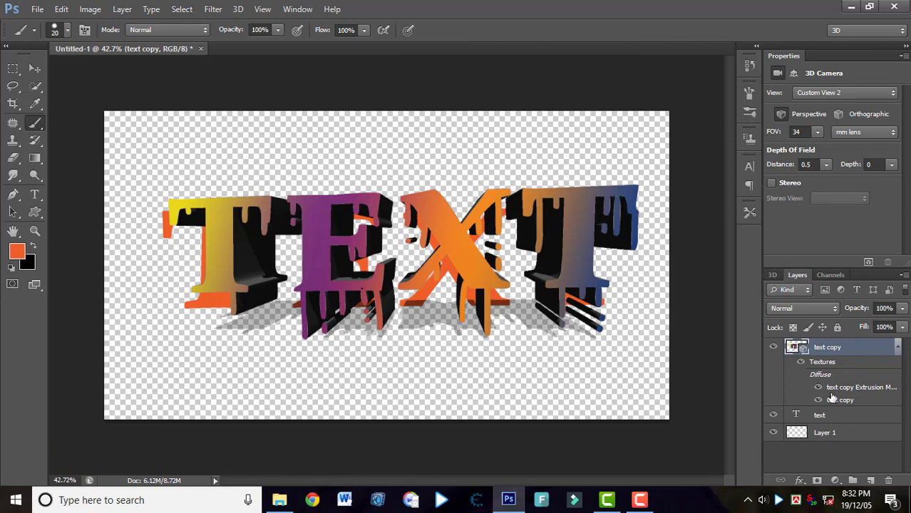
pyautogui.click(814, 418)
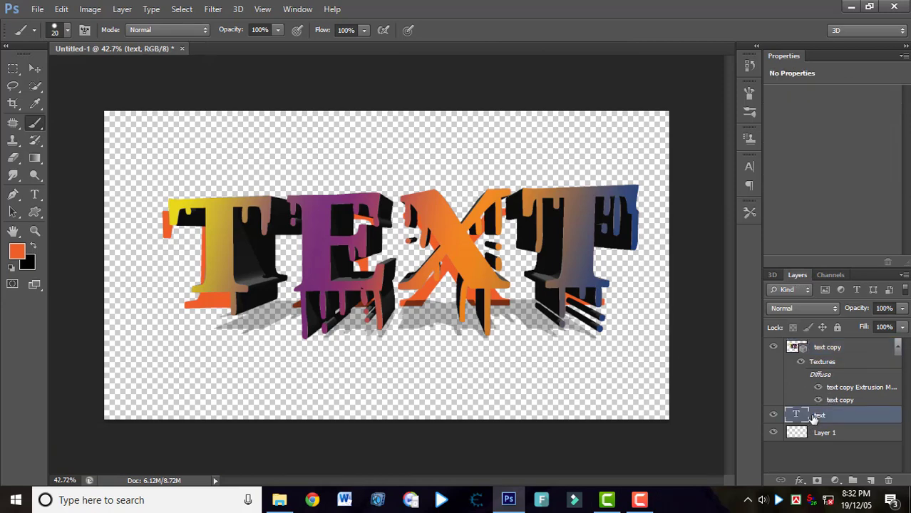
pyautogui.press('Delete')
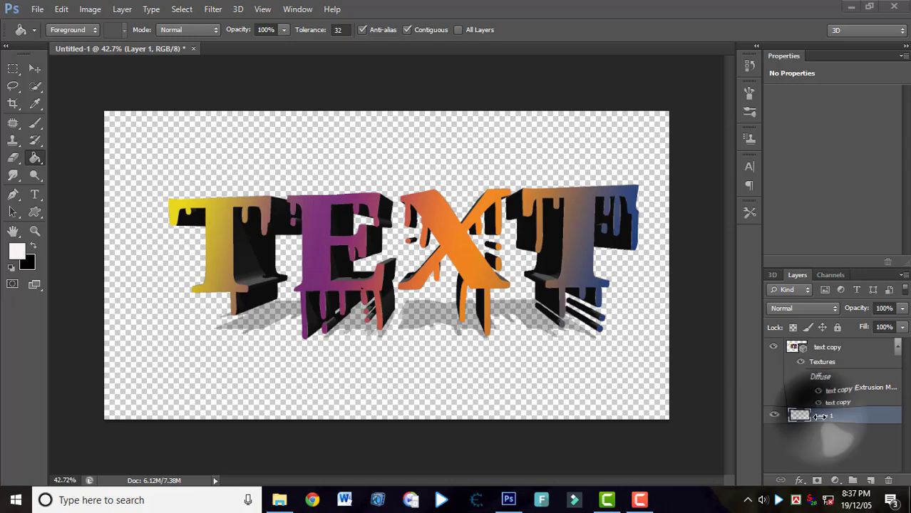
# Choose an off-white foreground colour and fill Layer 1 below the 3D text with the Paint Bucket
pyautogui.click(17, 251)
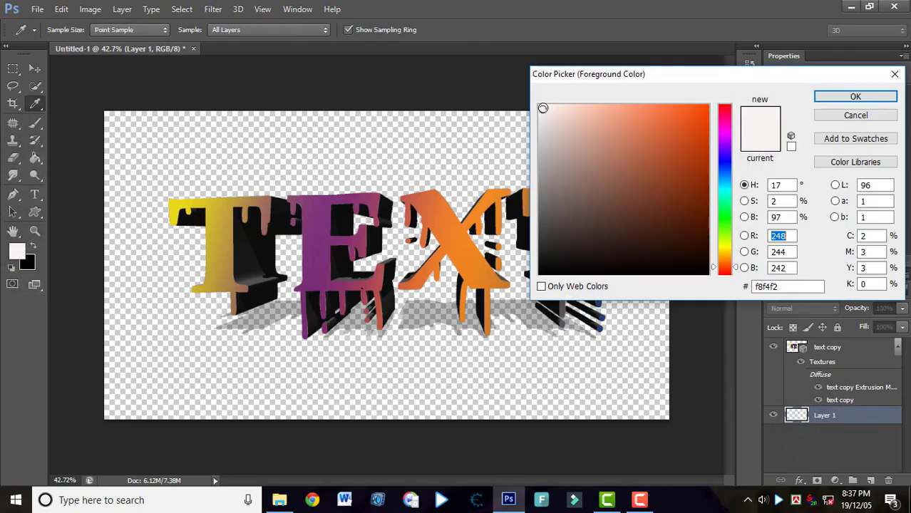
pyautogui.click(542, 108)
pyautogui.click(837, 96)
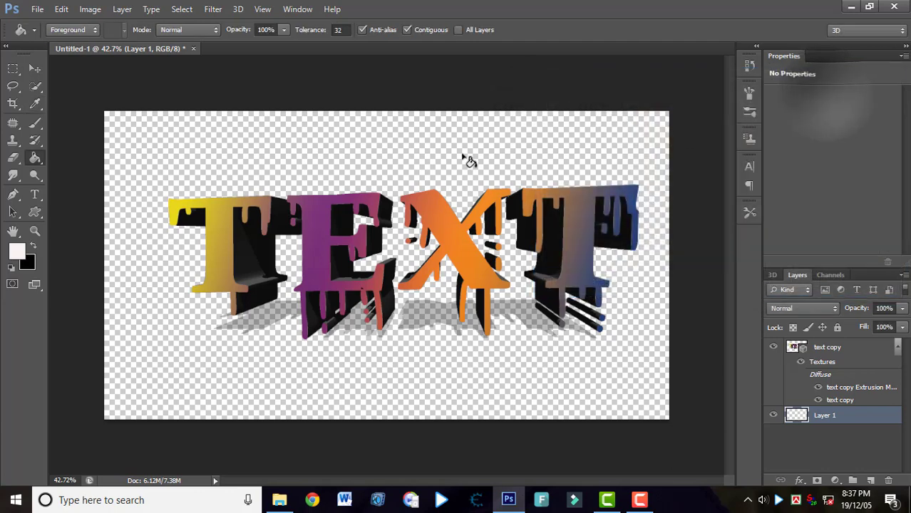
pyautogui.click(845, 415)
pyautogui.click(443, 186)
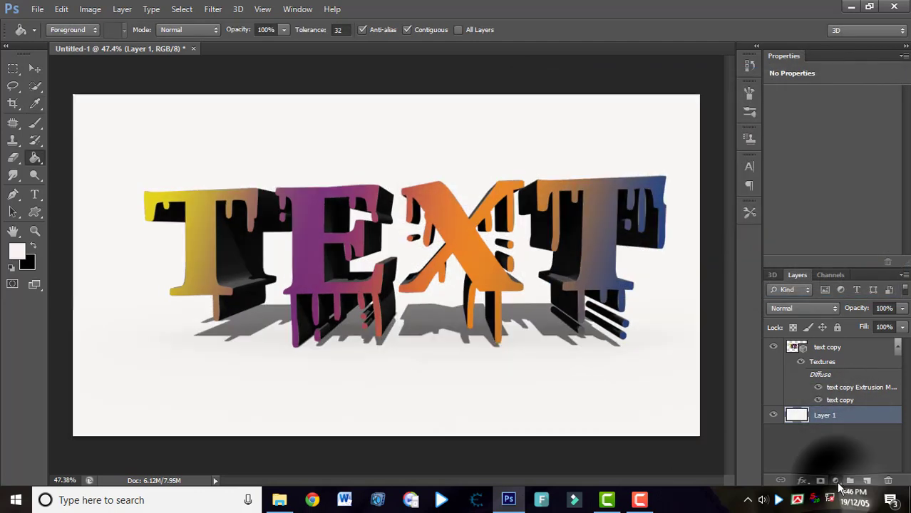
# Add a Gradient fill layer above Layer 1 and open its gradient presets
pyautogui.click(836, 481)
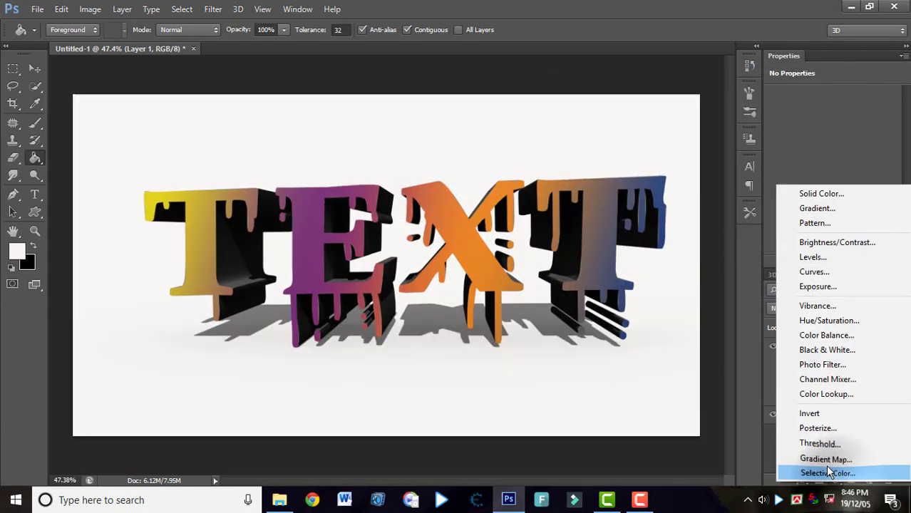
pyautogui.click(831, 208)
pyautogui.click(788, 160)
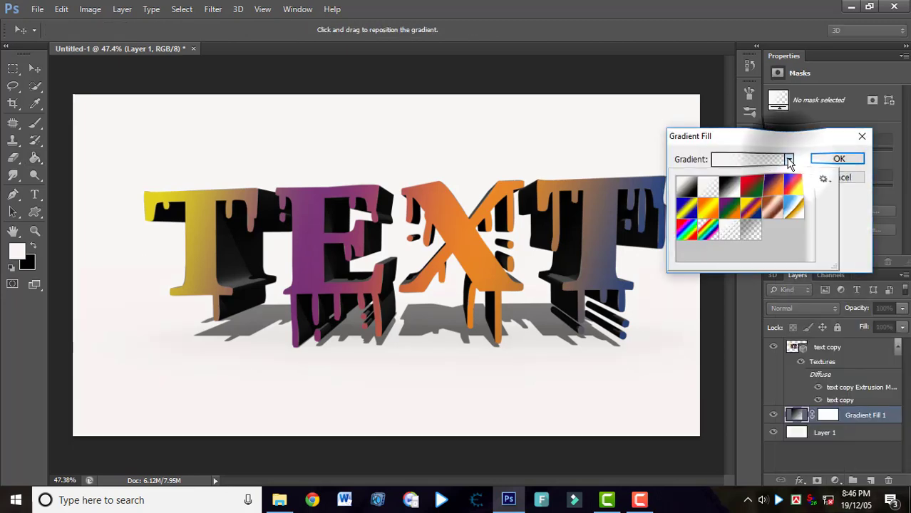
# Try several gradient presets on the background, including orange-yellow, red-green, blue-red-yellow, copper and transparent stripes
pyautogui.click(710, 211)
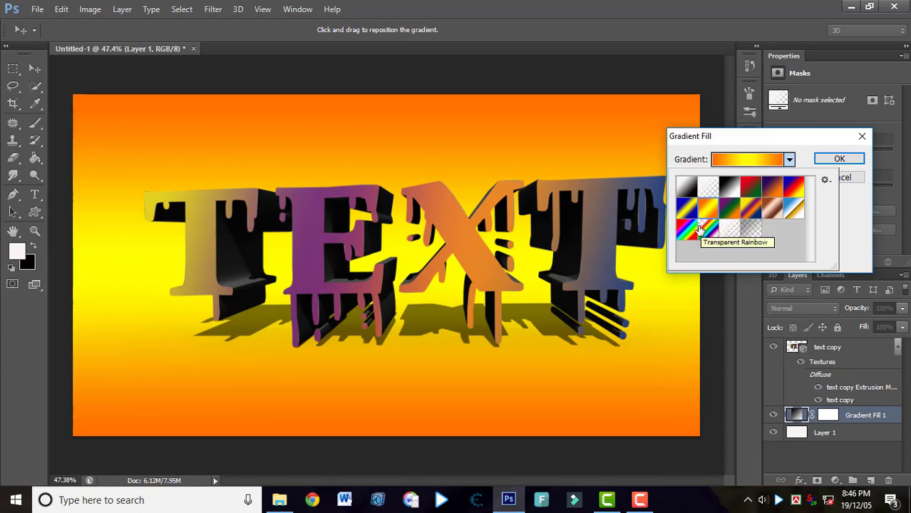
pyautogui.click(751, 189)
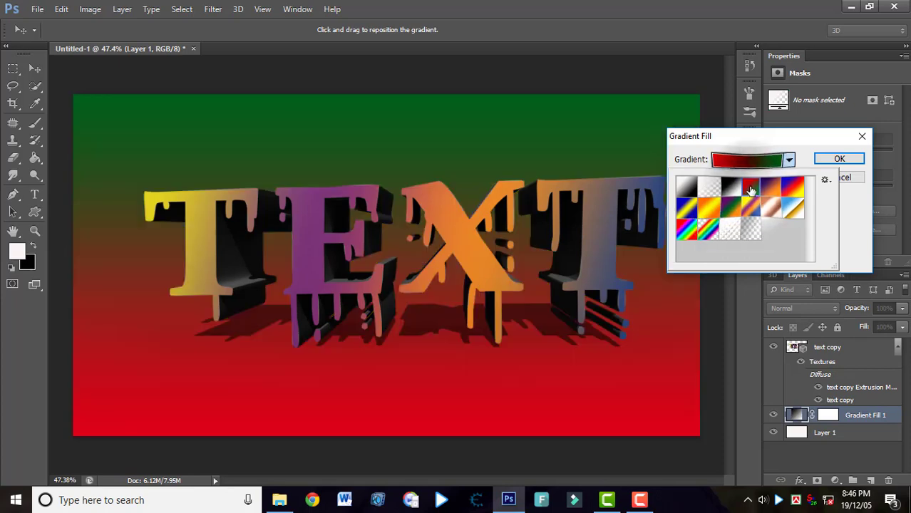
pyautogui.click(770, 190)
pyautogui.click(792, 192)
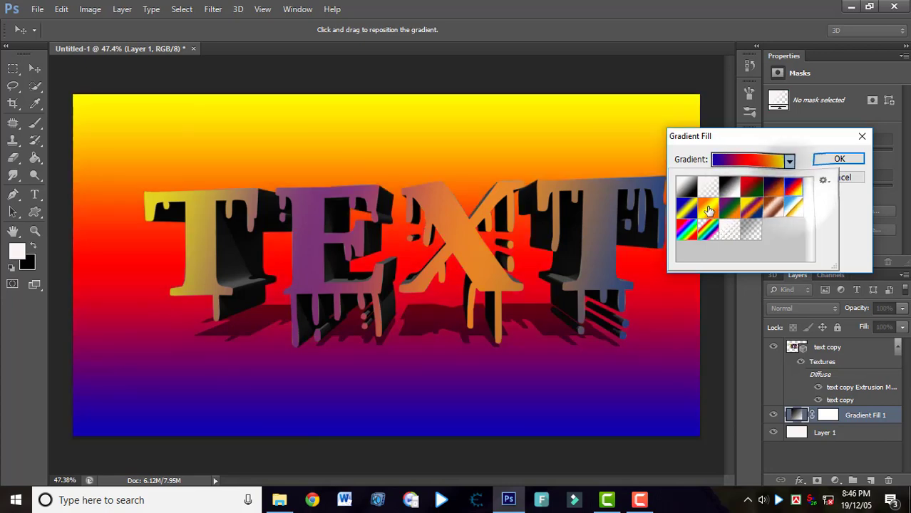
pyautogui.click(708, 211)
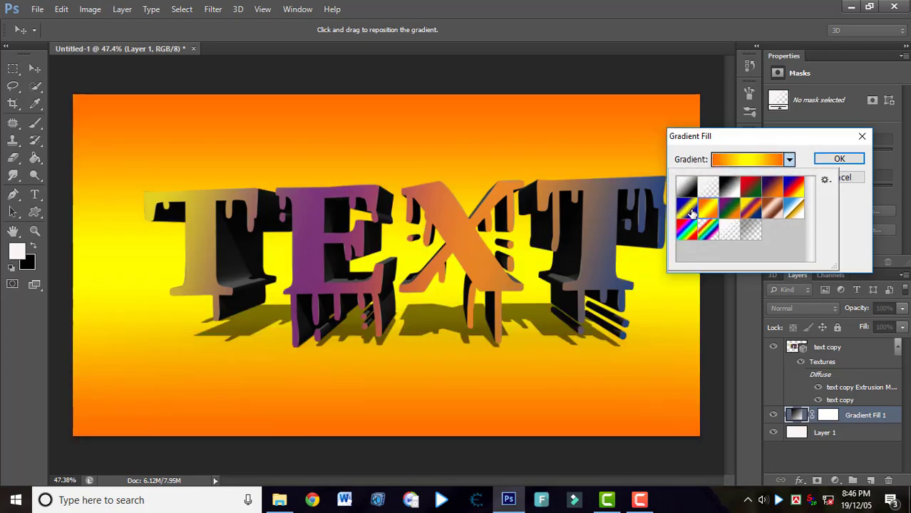
pyautogui.click(690, 211)
pyautogui.click(709, 208)
pyautogui.click(775, 213)
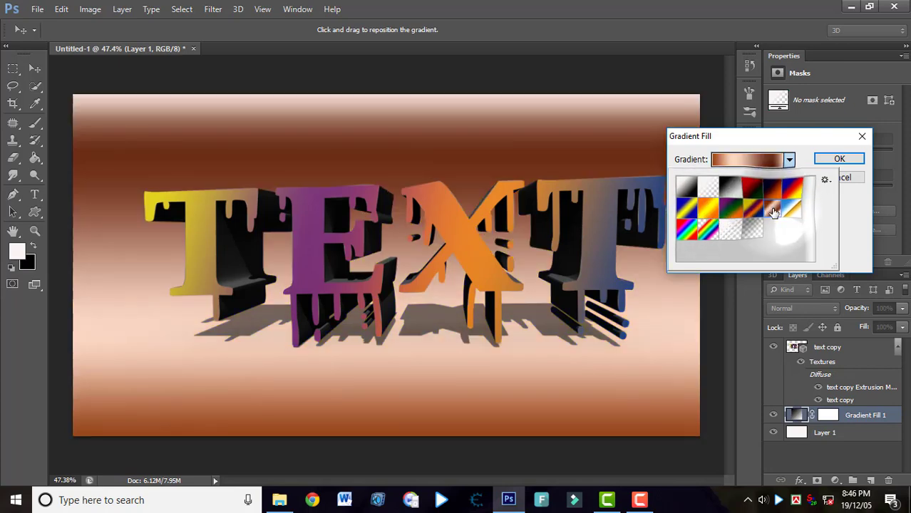
pyautogui.click(754, 212)
pyautogui.click(750, 230)
pyautogui.click(731, 232)
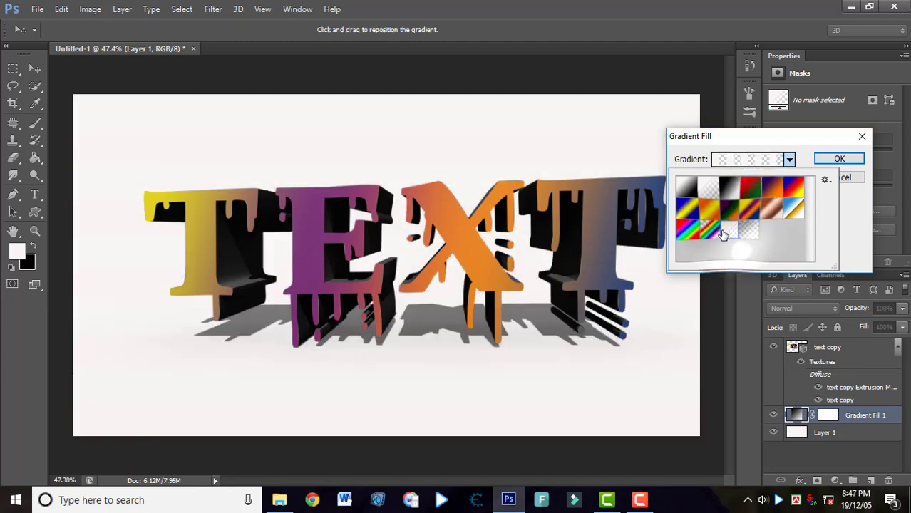
# Apply the semi-transparent grey gradient preset to the background fill layer and accept it
pyautogui.click(750, 229)
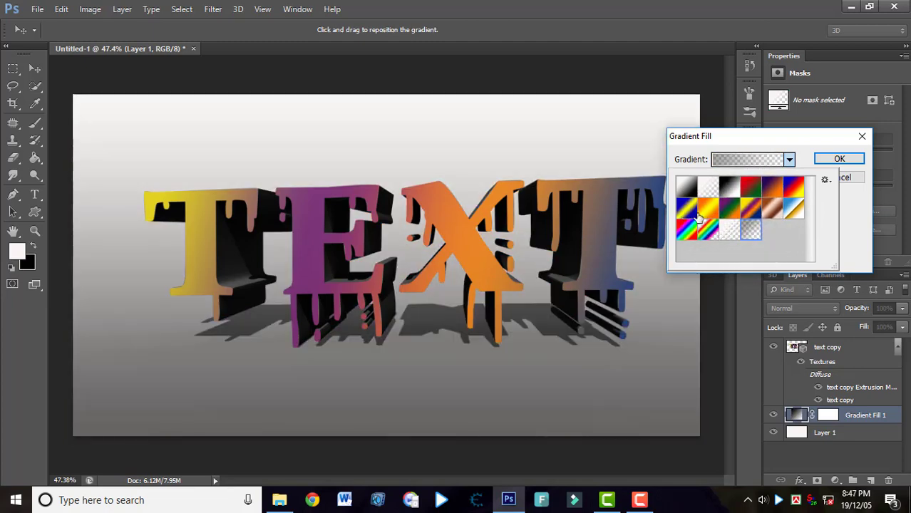
pyautogui.click(828, 158)
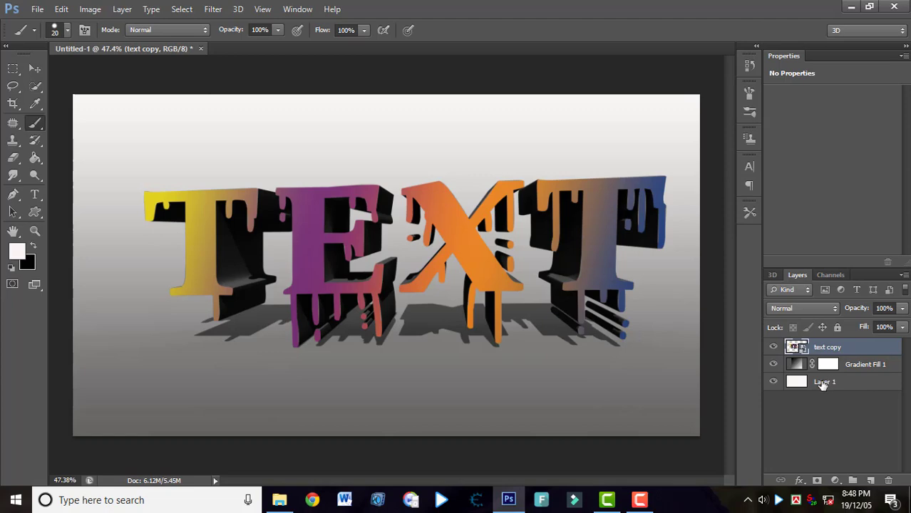
# Save the image to the Desktop as a JPEG named text edit, with quality 12 (Maximum) and Baseline ("Standard") format
pyautogui.hotkey('ctrl', 's')
pyautogui.click(658, 303)
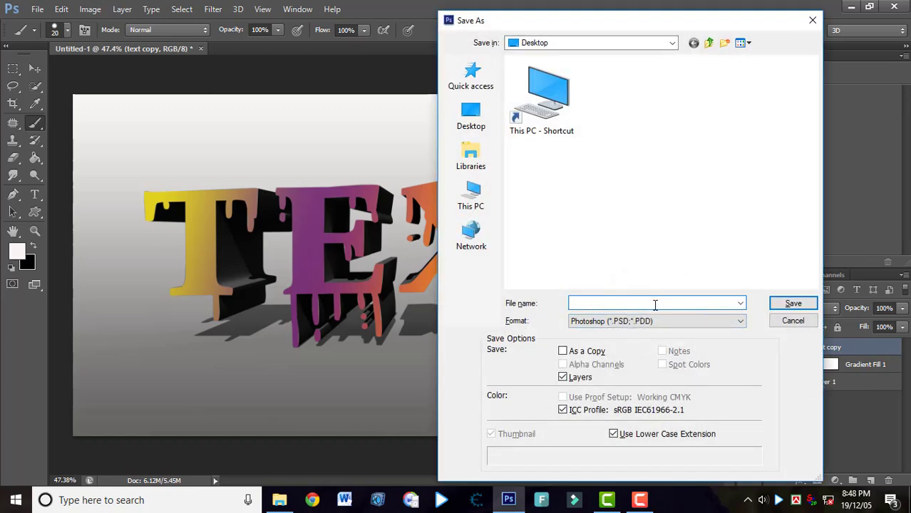
pyautogui.write('text edit')
pyautogui.click(703, 320)
pyautogui.click(649, 209)
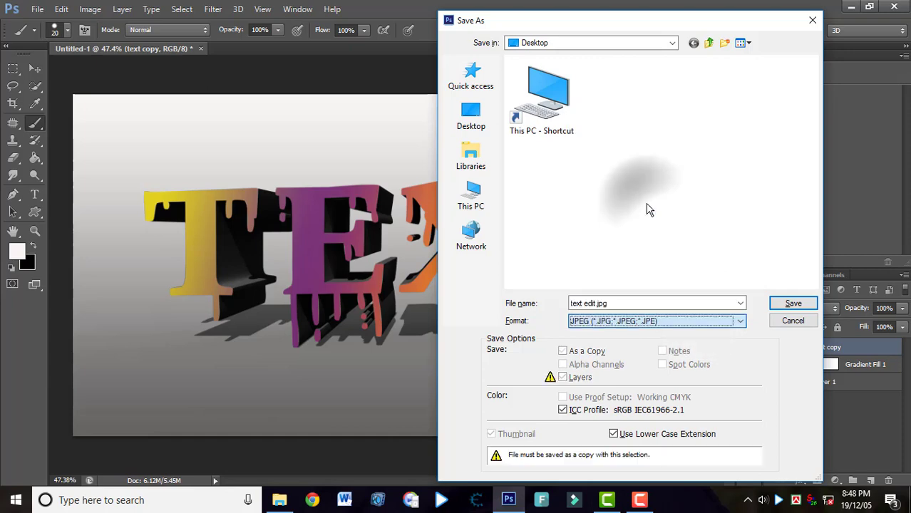
pyautogui.click(791, 304)
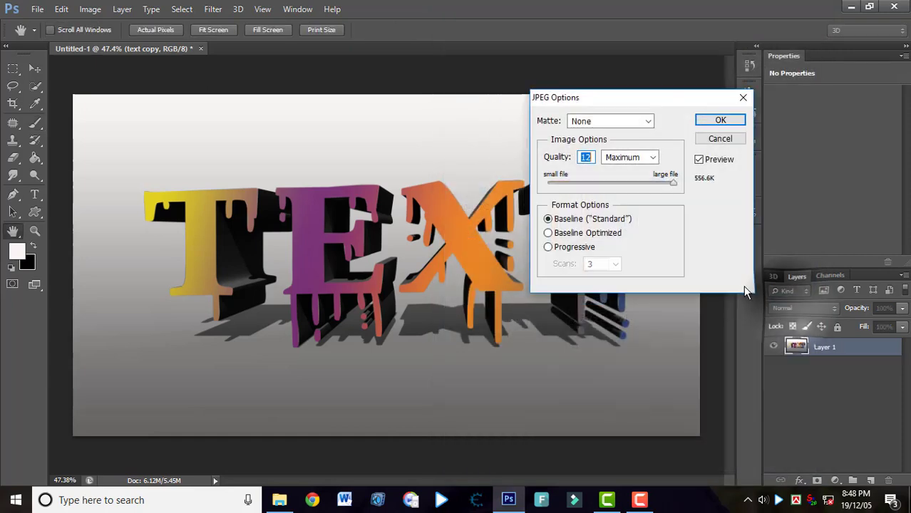
pyautogui.click(720, 121)
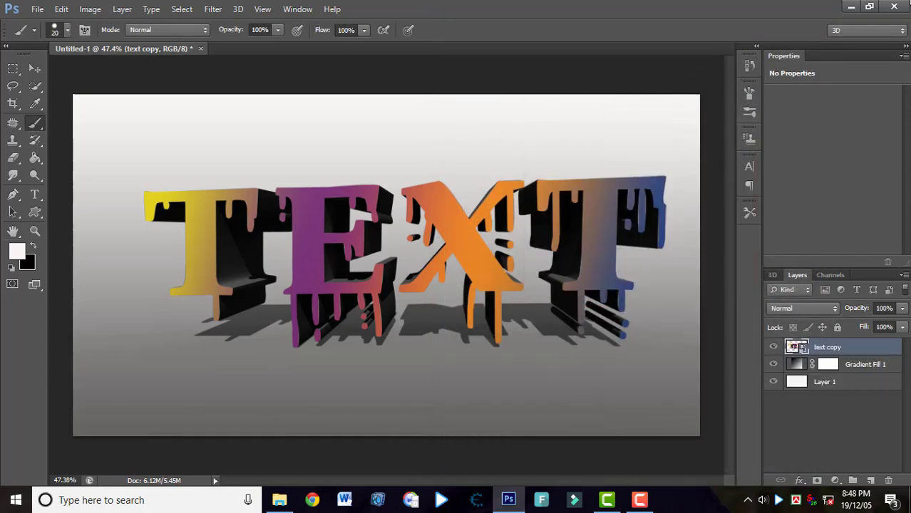
# Switch to the desktop and open the saved text edit image in Photos to examine the finished effect
pyautogui.click(850, 7)
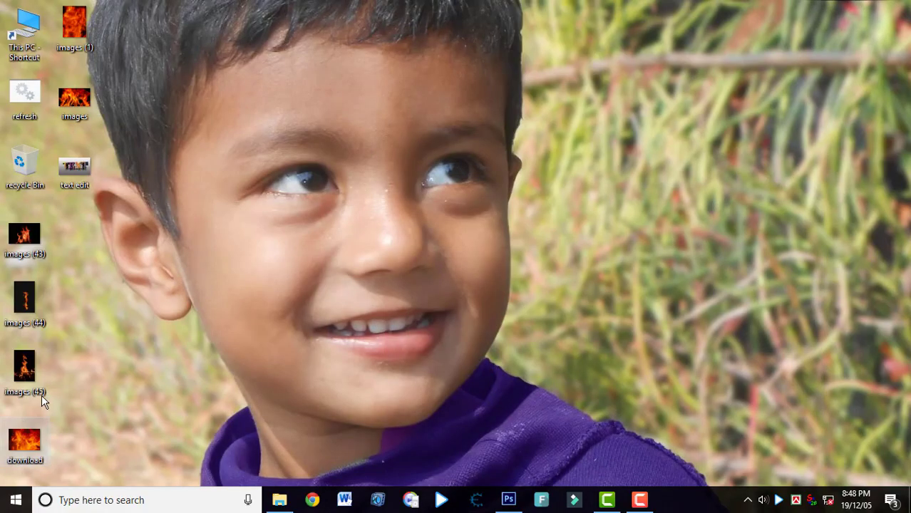
pyautogui.doubleClick(59, 171)
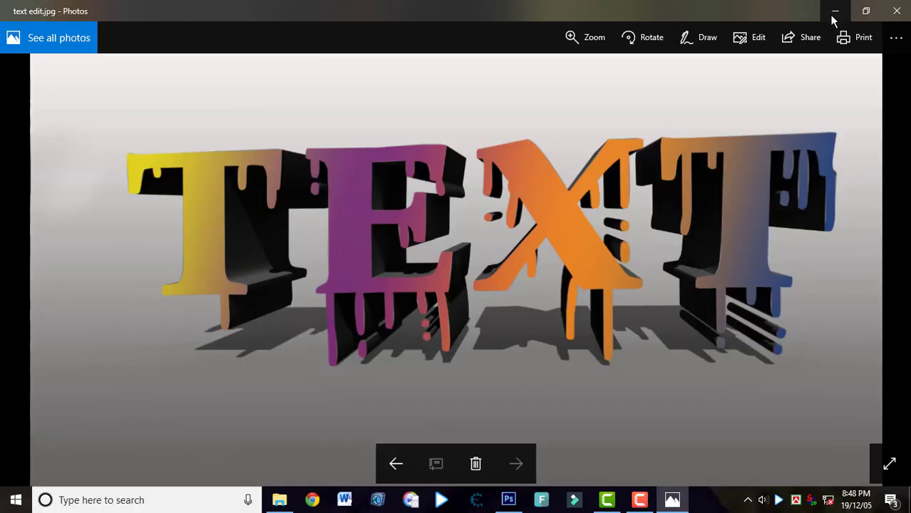